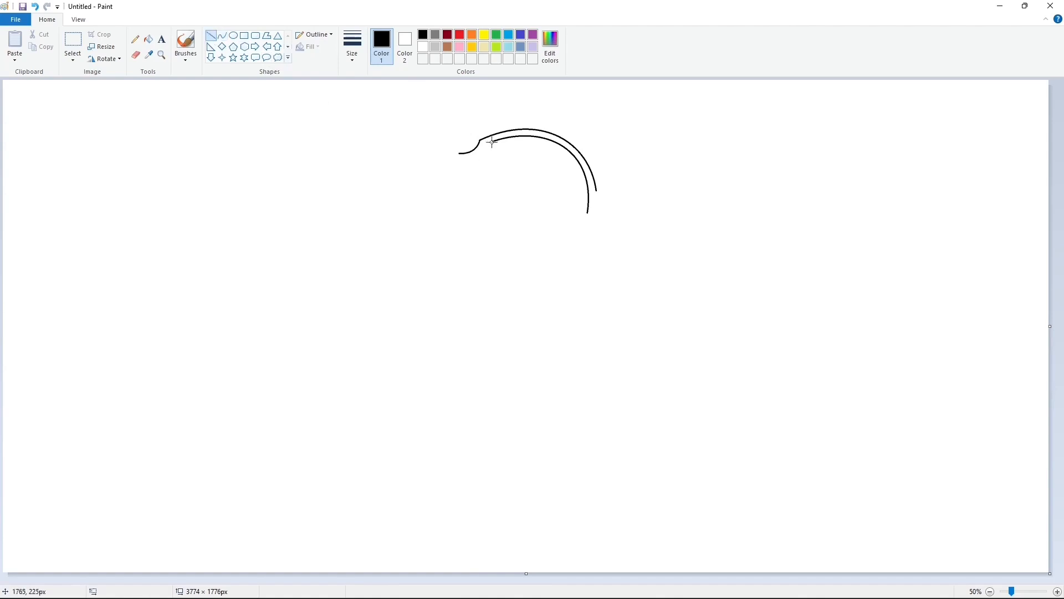
- Draw the notched start of the inner hairline and the upper curve of the front hair lock
left_click_drag(497, 144, 476, 159)
left_click(572, 192)
left_click_drag(477, 159, 529, 170)
left_click_drag(501, 162, 507, 152)
left_click(210, 36)
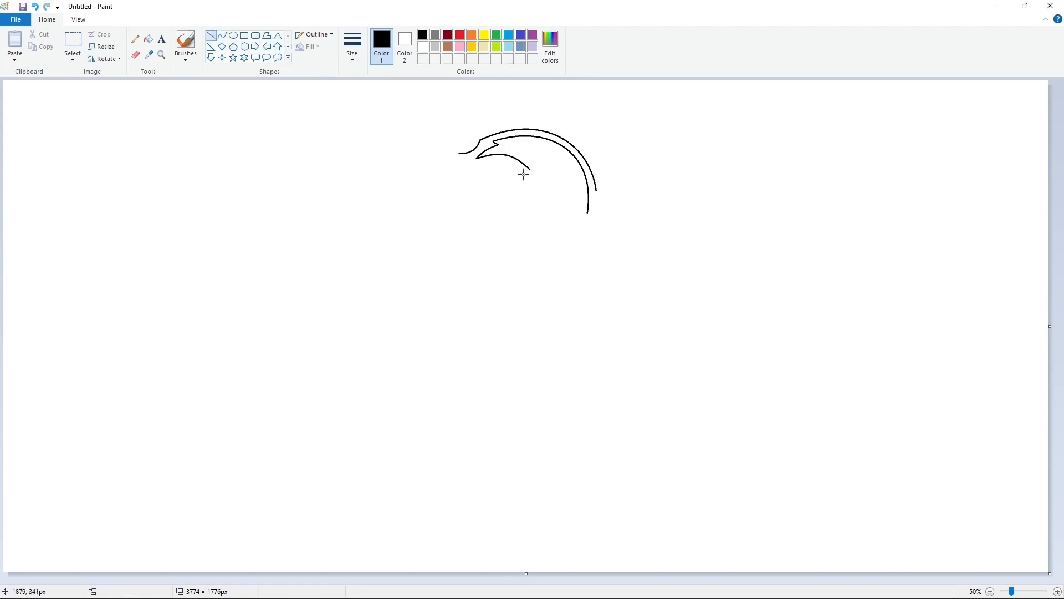
- Draw the wavy outer hair edge down the left side of the head with curves
left_click(222, 36)
mouse_move(459, 153)
left_mouse_down()
mouse_move(468, 163)
mouse_move(453, 168)
mouse_move(464, 166)
mouse_move(451, 189)
mouse_move(449, 178)
mouse_move(452, 222)
mouse_move(445, 195)
left_mouse_up()
left_click(452, 166)
key("ctrl+z")
left_click(455, 181)
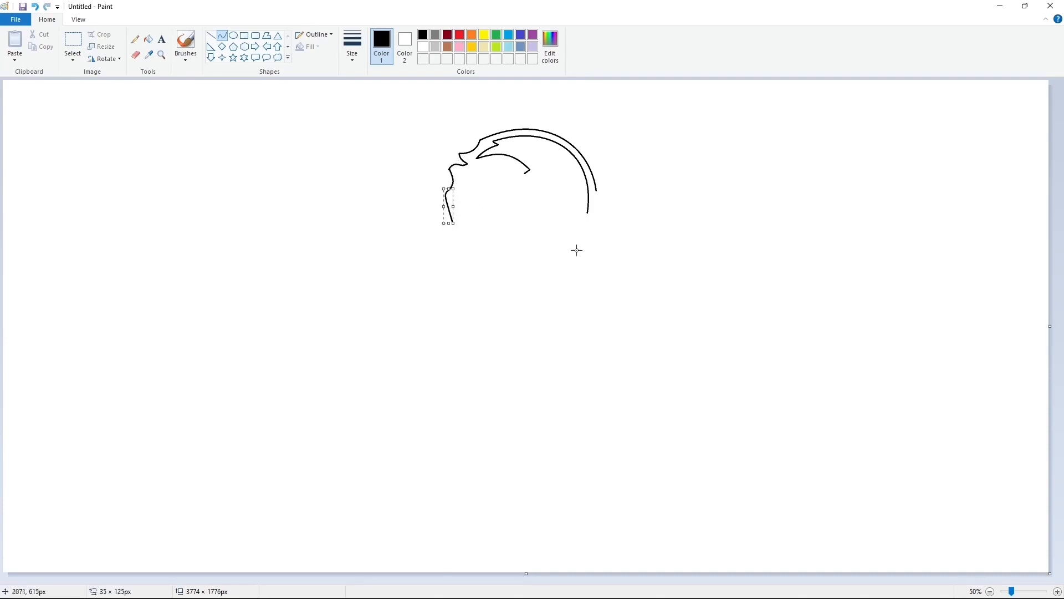
left_click(576, 250)
- Draw the inner contours of the left hair lock, from the forelock tip down to the pointed sideburn
mouse_move(524, 169)
left_mouse_down()
mouse_move(478, 207)
mouse_move(495, 170)
mouse_move(458, 174)
mouse_move(472, 166)
mouse_move(472, 191)
mouse_move(483, 171)
mouse_move(469, 220)
left_mouse_up()
left_click(562, 211)
left_click(559, 198)
left_click(539, 203)
left_click_drag(458, 173, 452, 196)
left_click(544, 218)
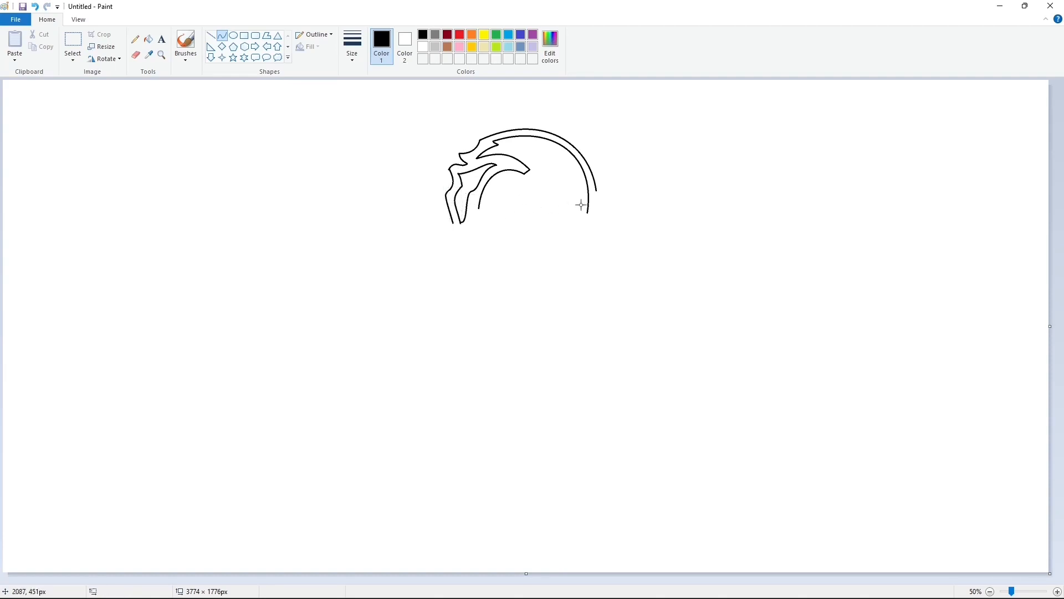
- Draw the pointed sideburn at the right temple, joining the inner hairline to the brow level
mouse_move(588, 213)
left_mouse_down()
mouse_move(575, 187)
mouse_move(582, 222)
mouse_move(581, 205)
left_mouse_up()
left_click(211, 35)
left_click(222, 35)
left_click(641, 227)
key("ctrl+z")
left_click(627, 223)
- Finish the left temple hairline and draw the brow line across the face with a notched dip above the nose
mouse_move(477, 208)
left_mouse_down()
mouse_move(471, 220)
mouse_move(518, 228)
mouse_move(509, 220)
left_mouse_up()
left_click(506, 208)
left_click(509, 220)
left_click_drag(582, 221, 531, 227)
left_click_drag(539, 224, 524, 227)
left_click(536, 220)
left_click(673, 231)
left_click(529, 225)
- Extend the outer hair edge on the right side down to the ear with S-shaped curves
left_click_drag(597, 192, 602, 229)
left_click(597, 199)
left_click(597, 199)
left_click(629, 205)
left_click(594, 221)
left_click(595, 222)
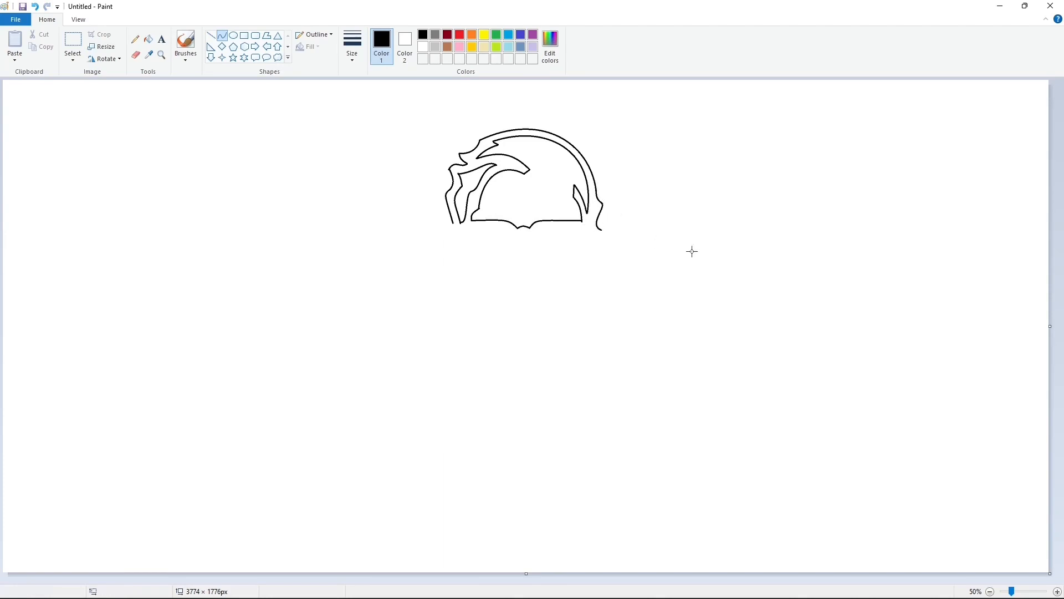
- Draw the outer edges of both ears with curves running down to the earlobes
left_click_drag(452, 225, 466, 282)
left_click(449, 248)
left_click(458, 287)
left_click_drag(600, 230, 582, 281)
left_click(603, 233)
left_click(587, 285)
- Draw both sides of the jawline from the earlobes towards the chin, leaving the chin open
left_click_drag(468, 283, 508, 347)
double_click(470, 293)
left_click(479, 319)
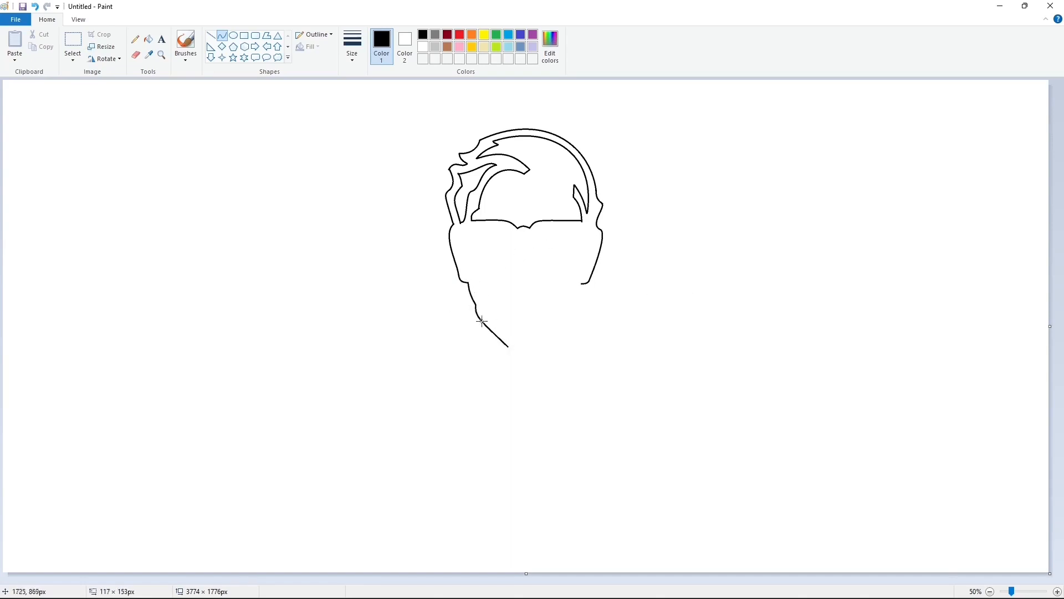
left_click(477, 319)
left_click_drag(580, 283, 541, 347)
left_click(576, 309)
left_click(570, 328)
left_click(652, 345)
- Draw the narrow closed inner contour of the left ear
left_click_drag(462, 242, 468, 268)
left_click(464, 233)
left_click(454, 226)
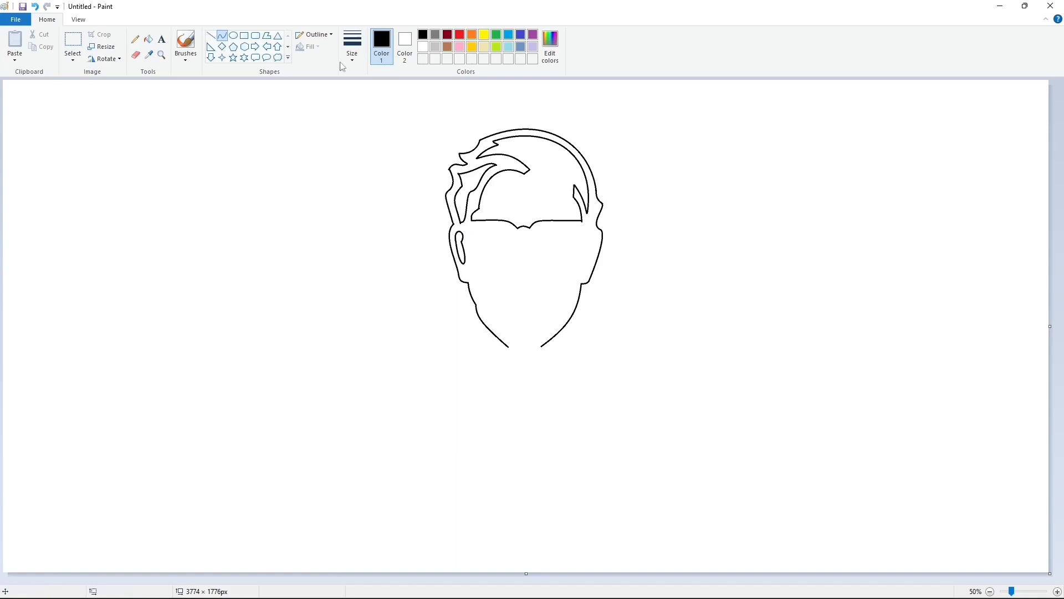
left_click(233, 36)
left_click(533, 36)
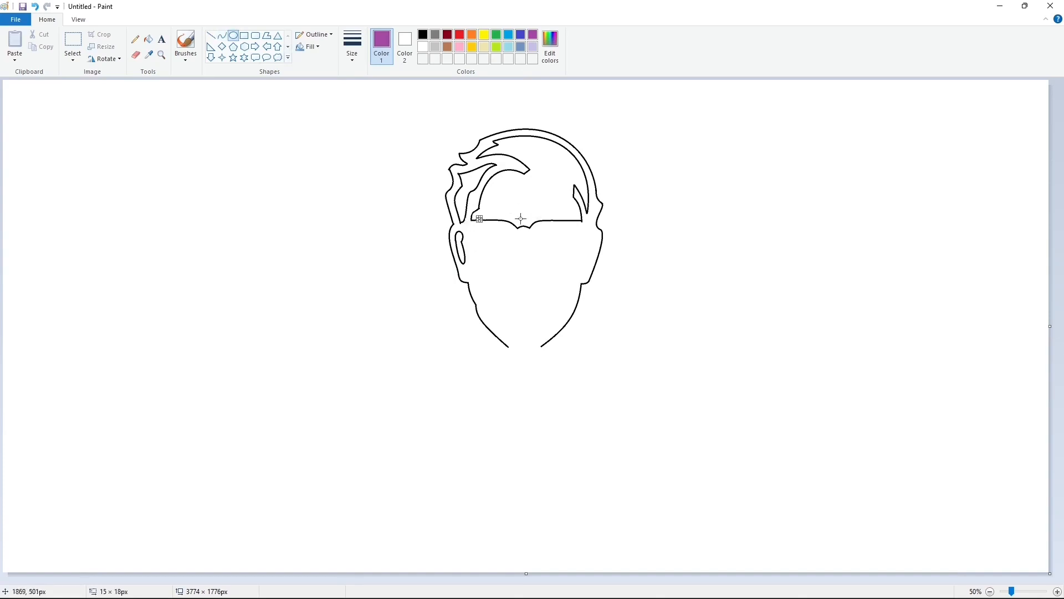
key("Right")
key("Right")
key("Right")
key("Right")
key("Right")
key("Right")
key("Right")
key("Right")
key("Right")
key("Right")
key("Right")
key("Right")
key("Right")
key("Right")
key("Right")
key("Right")
key("Right")
key("Right")
key("Right")
key("Right")
key("Up")
key("Up")
key("Up")
key("Up")
key("Up")
key("Up")
key("Up")
key("Up")
key("Up")
key("Up")
key("Up")
key("Up")
key("Up")
key("Up")
key("Up")
key("Up")
left_click(534, 228)
left_click_drag(486, 210, 490, 207)
left_click(148, 39)
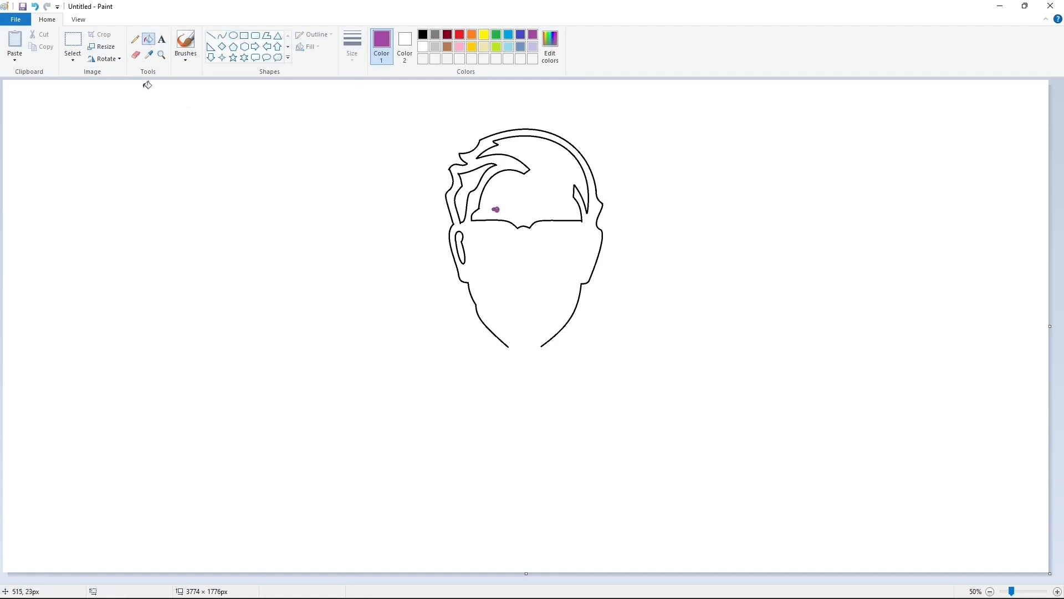
key("ctrl+z")
- Draw a small purple mark on the forehead with the Pencil at the thickest line size
left_click(135, 39)
left_click(353, 47)
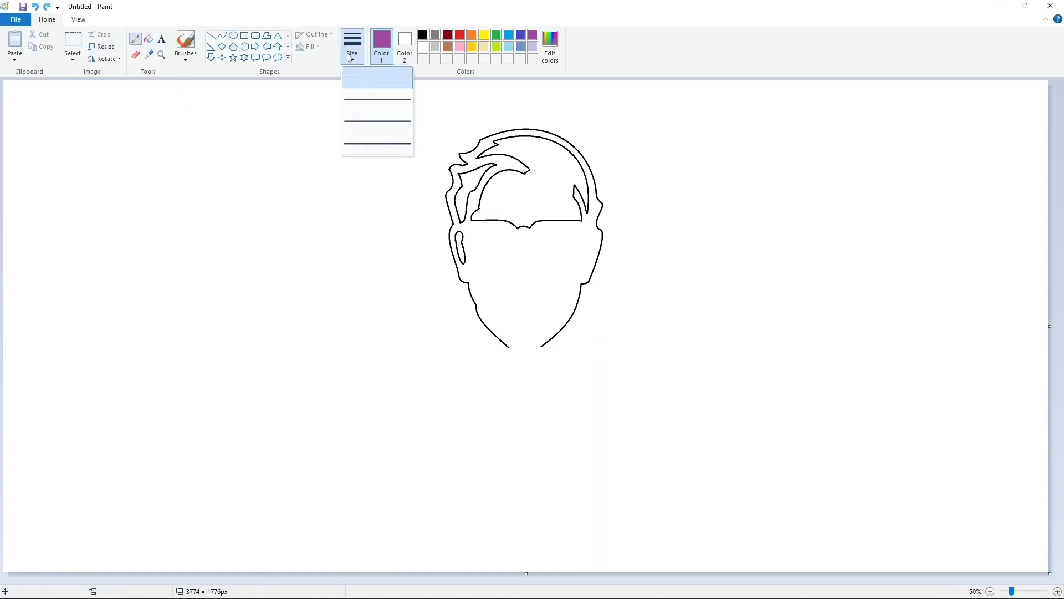
left_click(380, 144)
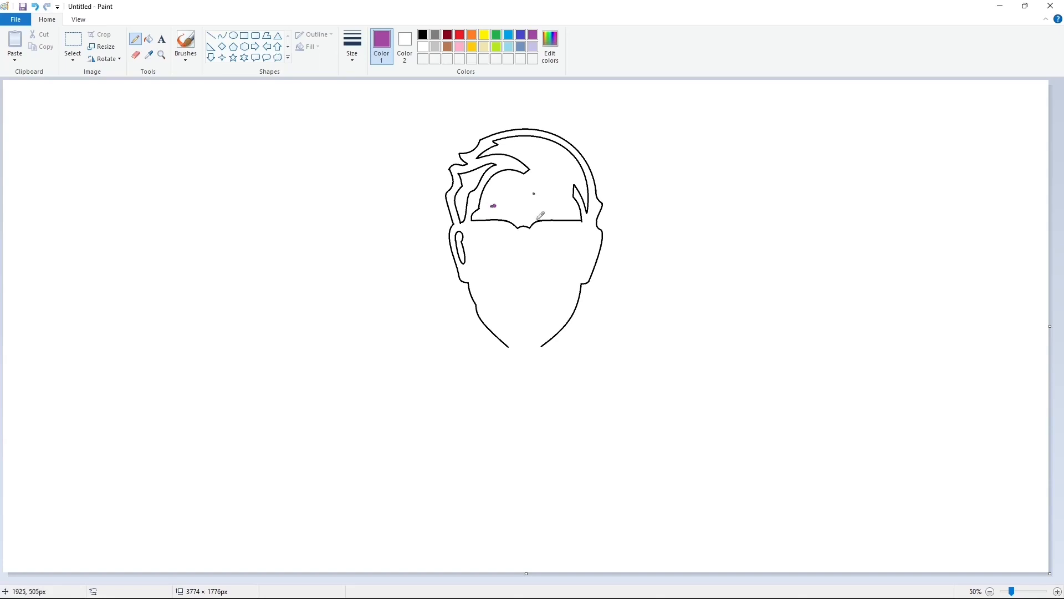
- Copy the purple mark with a transparent selection and place the copy below the left end of the brow line
left_click(73, 40)
left_click_drag(483, 198, 506, 213)
key("ctrl+c")
key("ctrl+v")
left_click(73, 58)
left_click(91, 160)
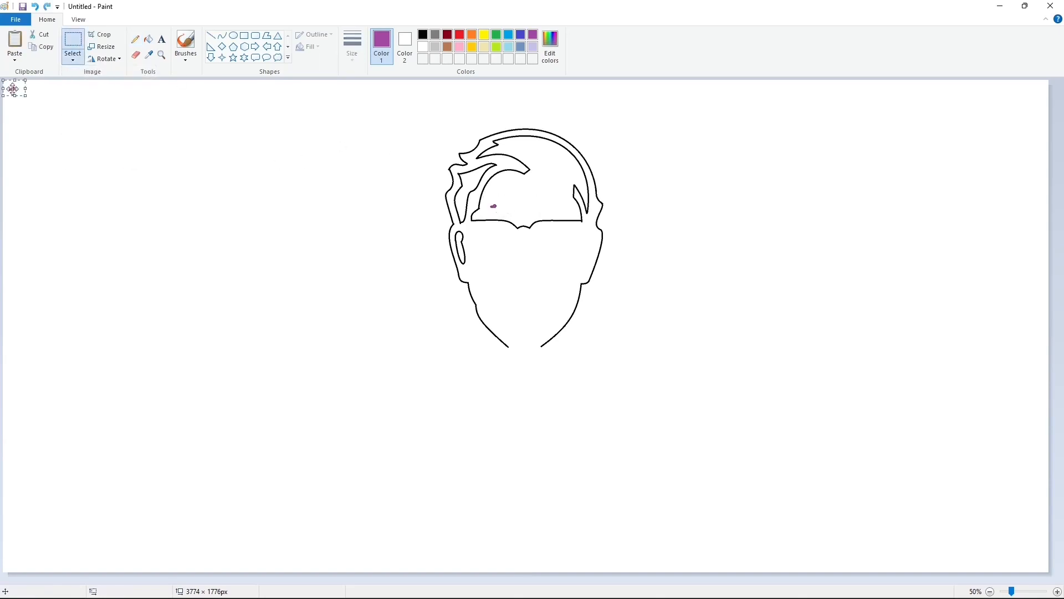
left_click_drag(12, 89, 471, 226)
left_click(538, 227)
- Paste another copy of the purple mark, flip it horizontally and place it below the brow line's right end
key("ctrl+v")
left_click(105, 59)
left_click(114, 122)
left_click_drag(15, 88, 577, 226)
left_click(644, 238)
- Fill the original purple mark on the forehead with white to erase it
left_click(148, 40)
left_click(423, 47)
left_click(493, 206)
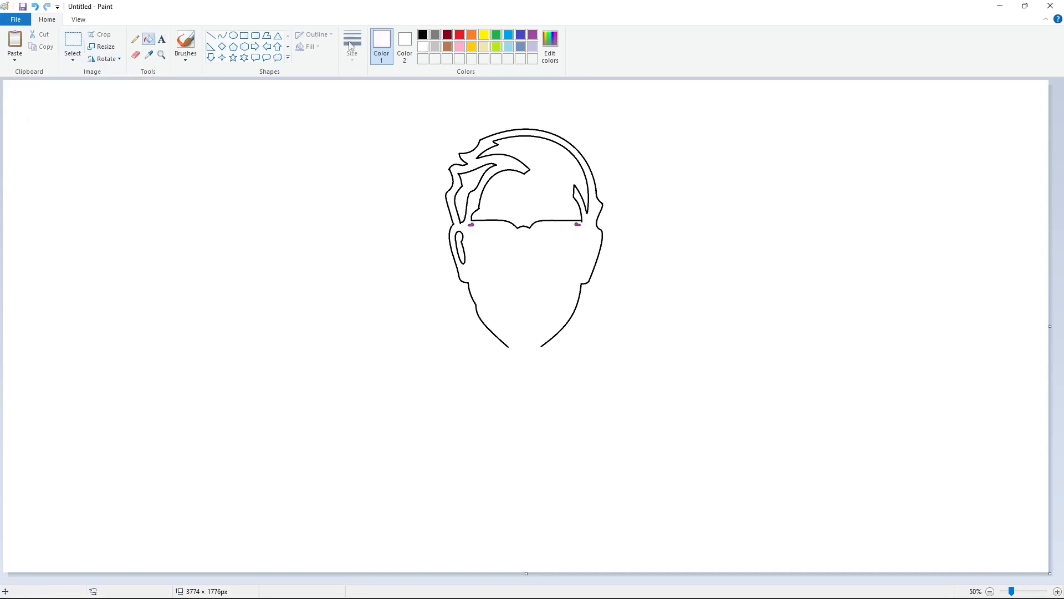
- Draw a small closed black leaf shape below the brow line's left end, using curves at the third line size
left_click(423, 34)
left_click(222, 36)
left_click(352, 46)
left_click(370, 123)
left_click_drag(480, 232, 485, 228)
left_click_drag(481, 231, 485, 227)
left_click(521, 241)
left_click_drag(479, 230, 477, 226)
left_click(537, 238)
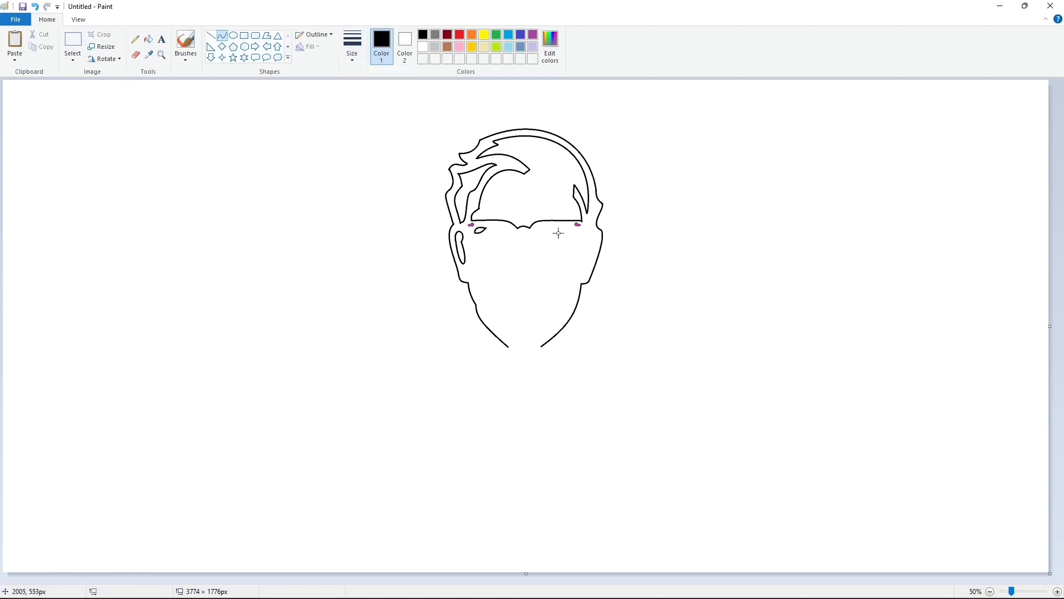
- Draw the remaining small curved shapes below the brow line on both sides of the nose bridge
left_click_drag(560, 227, 576, 227)
mouse_move(504, 232)
left_mouse_down()
mouse_move(486, 232)
mouse_move(505, 221)
mouse_move(490, 229)
left_mouse_up()
left_click(516, 241)
left_click(546, 243)
key("ctrl+z")
key("ctrl+z")
mouse_move(497, 229)
left_mouse_down()
mouse_move(503, 222)
mouse_move(487, 233)
left_mouse_up()
left_click(551, 249)
left_click(569, 241)
key("Escape")
- Draw the larger contour around the left eye and cheek, with a short stroke at its inner side
mouse_move(544, 232)
left_mouse_down()
mouse_move(559, 230)
mouse_move(549, 222)
mouse_move(565, 231)
mouse_move(485, 238)
mouse_move(483, 253)
mouse_move(480, 240)
mouse_move(480, 272)
mouse_move(472, 247)
mouse_move(490, 269)
mouse_move(506, 253)
left_mouse_up()
left_click(658, 244)
left_click(210, 35)
left_click(222, 36)
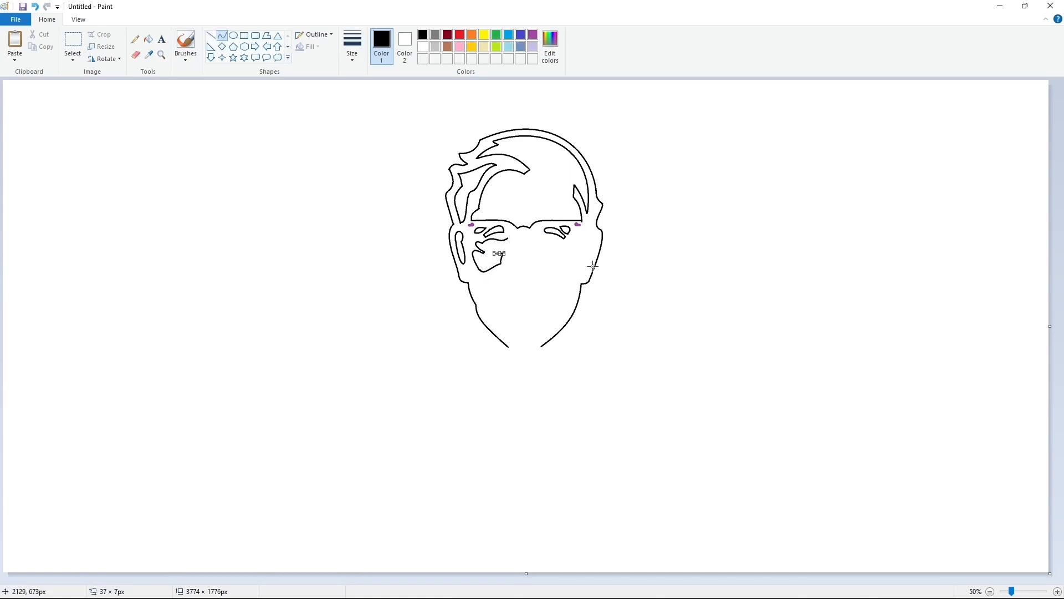
- Thicken the short left eye stroke to the largest line size and draw the small contours beside the nose
left_click(353, 47)
left_click(394, 148)
mouse_move(503, 252)
left_mouse_down()
mouse_move(507, 241)
mouse_move(509, 250)
left_mouse_up()
left_click(509, 250)
left_click(503, 261)
left_click(547, 274)
- Draw the nose outline from the bridge around the rounded tip, ending in the fold down the right cheek
mouse_move(508, 261)
left_mouse_down()
mouse_move(526, 227)
mouse_move(522, 270)
mouse_move(508, 258)
mouse_move(539, 259)
mouse_move(535, 270)
mouse_move(562, 277)
mouse_move(554, 265)
left_mouse_up()
left_click(526, 232)
left_click(517, 231)
left_click(548, 254)
left_click(509, 258)
left_click(593, 268)
left_click(539, 266)
left_click(573, 274)
left_click(555, 256)
left_click(211, 36)
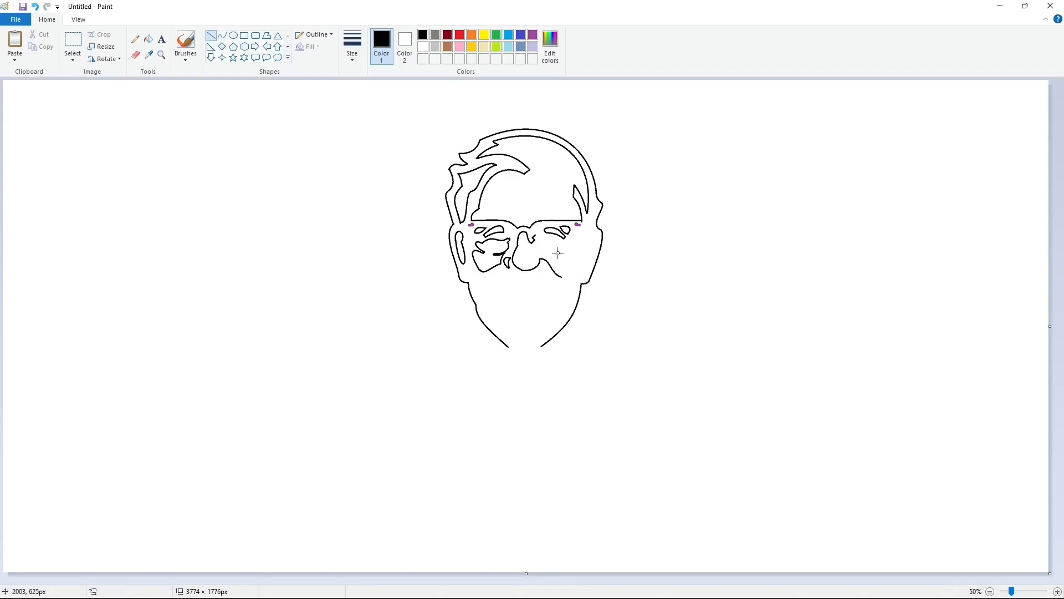
- Draw the curved contours around the right eye and the notched temple shape beside the right ear
left_click(223, 36)
mouse_move(536, 235)
left_mouse_down()
mouse_move(577, 256)
mouse_move(557, 255)
mouse_move(569, 240)
mouse_move(583, 247)
left_mouse_up()
left_click(211, 35)
left_click(223, 35)
left_click(211, 35)
left_click(222, 35)
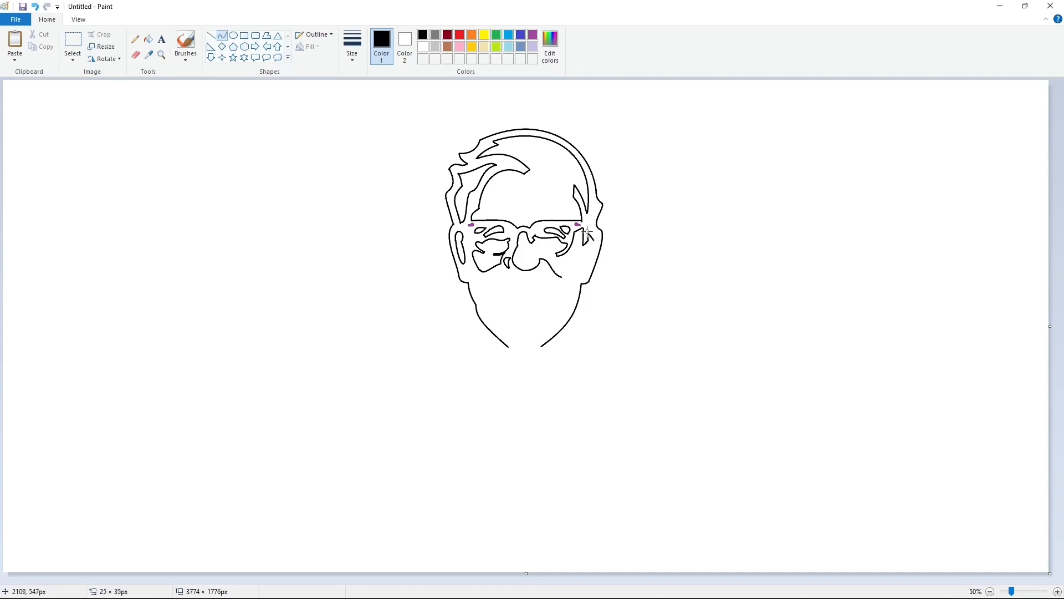
- Draw the inner contour of the right ear and continue it as an inner jaw line down to the chin
left_click_drag(592, 239, 585, 281)
left_click(632, 284)
left_click(210, 35)
left_click(222, 36)
left_click_drag(579, 279, 550, 340)
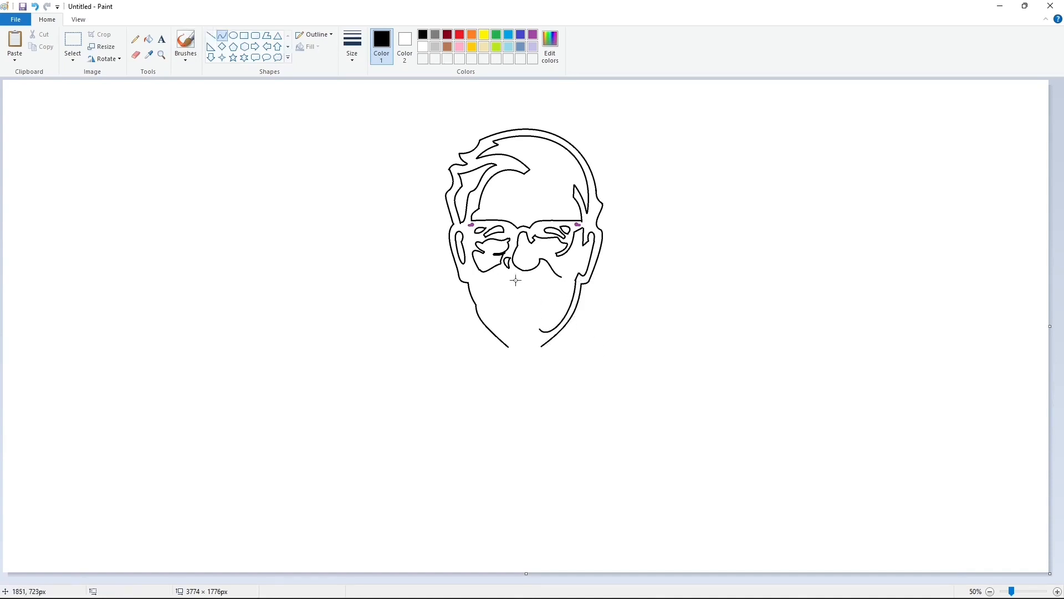
- Draw the moustache outline below the nose and the small closed lower-lip shape beneath it
mouse_move(538, 270)
left_mouse_down()
mouse_move(509, 272)
mouse_move(525, 280)
mouse_move(502, 271)
mouse_move(540, 269)
mouse_move(556, 282)
left_mouse_up()
left_click(655, 292)
key("ctrl+z")
mouse_move(545, 274)
left_mouse_down()
mouse_move(504, 284)
mouse_move(523, 283)
left_mouse_up()
mouse_move(505, 283)
left_mouse_down()
mouse_move(547, 287)
mouse_move(527, 287)
mouse_move(539, 291)
left_mouse_up()
left_click(596, 297)
mouse_move(525, 291)
left_mouse_down()
mouse_move(486, 279)
mouse_move(490, 302)
mouse_move(486, 279)
left_mouse_up()
- Draw the closed contour on the left cheek and the line from the nose fold around the mouth's right side
left_click(587, 320)
left_click_drag(482, 284, 480, 278)
left_click_drag(479, 299, 489, 316)
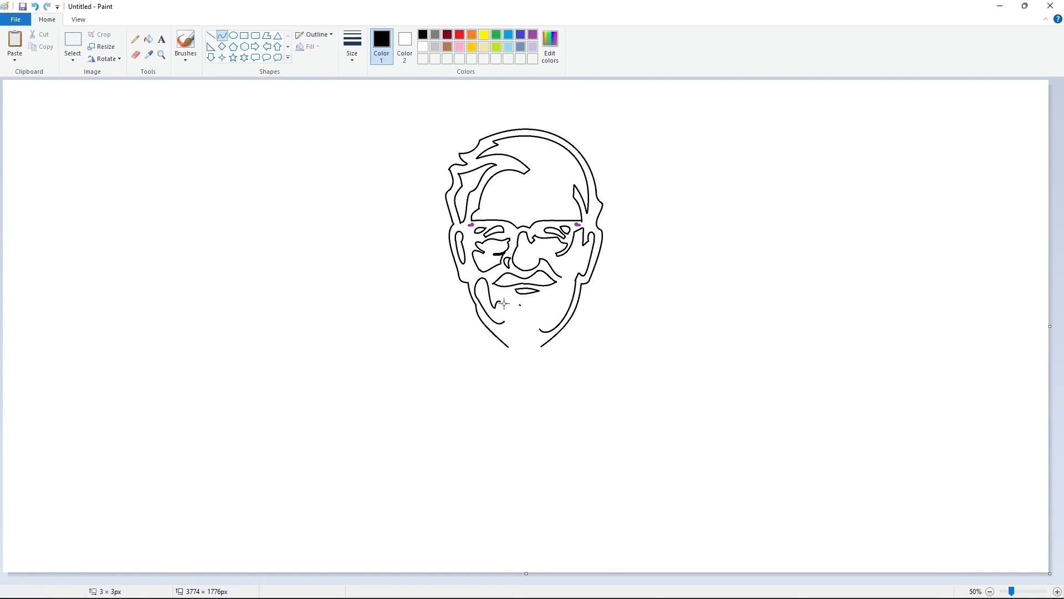
left_click_drag(503, 322, 505, 321)
double_click(501, 320)
left_click(533, 321)
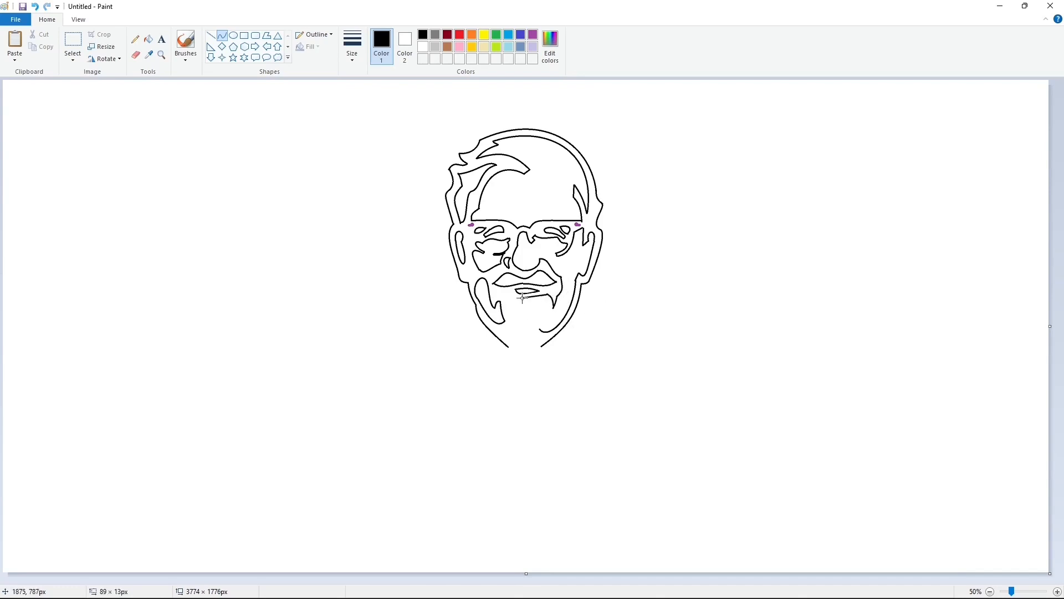
- Draw the pointed goatee outline below the mouth and the short upper collar edges on both sides of the neck
left_click_drag(518, 297, 520, 306)
mouse_move(518, 313)
left_mouse_down()
mouse_move(507, 332)
mouse_move(540, 347)
mouse_move(522, 344)
left_mouse_up()
key("ctrl+z")
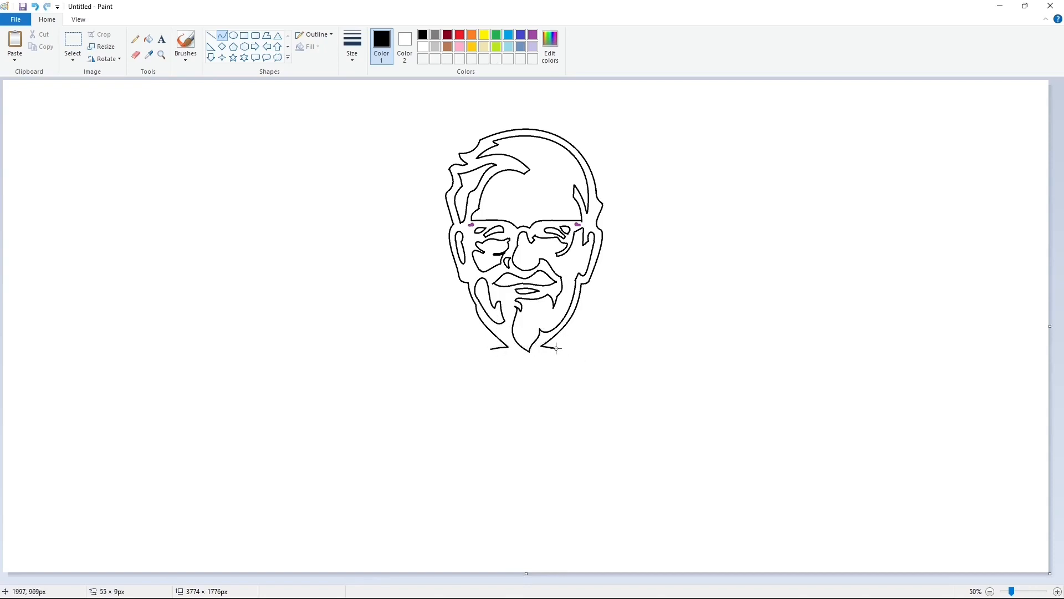
- Complete the bow tie band below the chin and draw the outline of its left hanging ribbon
left_click(211, 36)
left_click(223, 36)
mouse_move(492, 365)
left_mouse_down()
mouse_move(551, 364)
mouse_move(500, 411)
mouse_move(524, 383)
left_mouse_up()
left_click(523, 364)
left_click(514, 384)
left_click(513, 384)
left_click(582, 413)
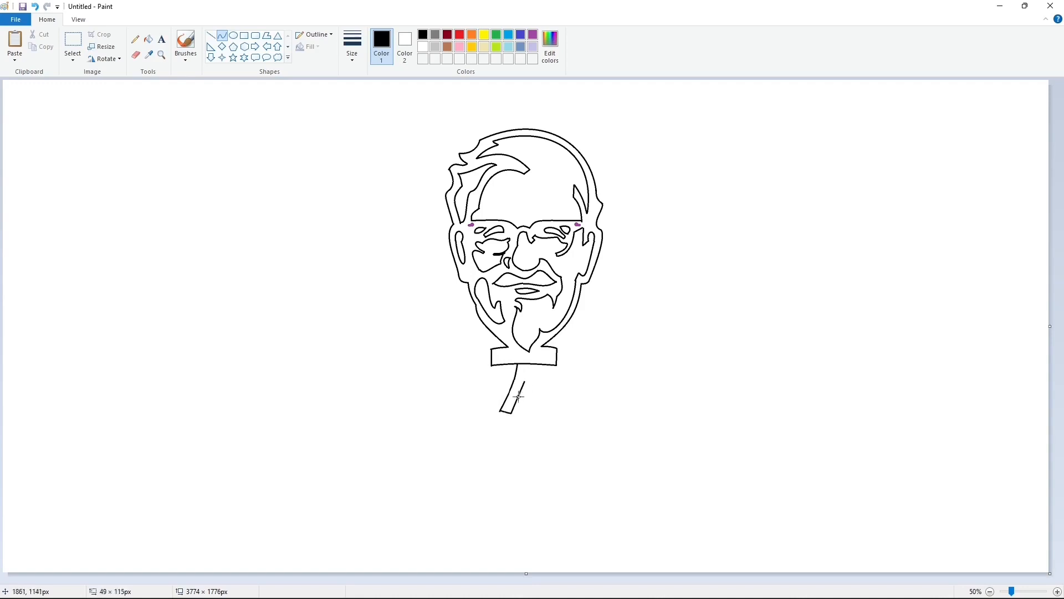
- Draw the right hanging ribbon of the tie, joining it to the left ribbon and the band
left_click(523, 394)
left_click(522, 394)
left_click_drag(538, 417, 533, 364)
left_click(541, 388)
left_click(537, 402)
left_click(211, 35)
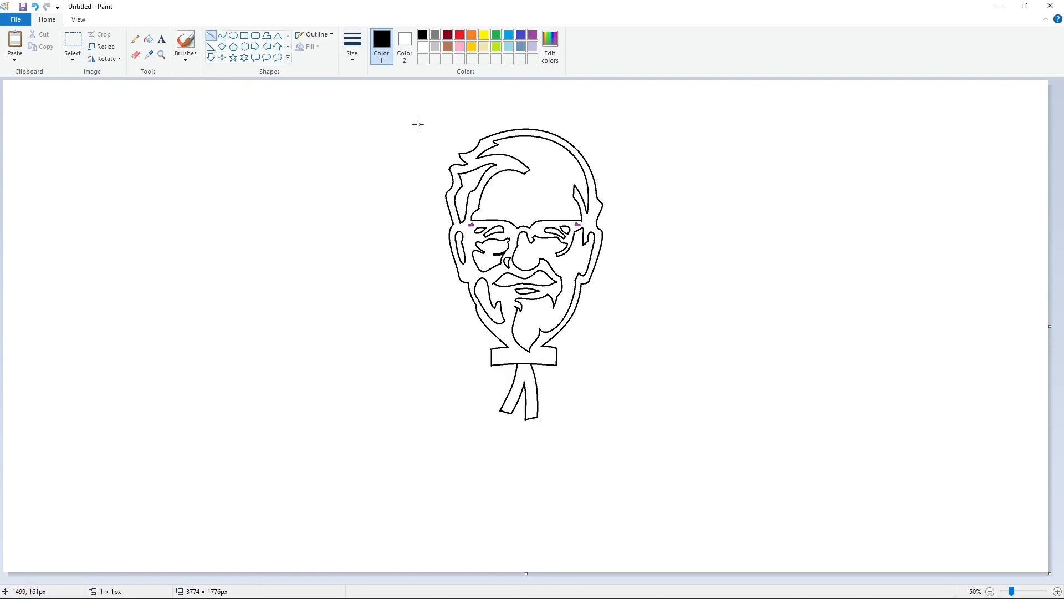
- Outline a tall tapered stripe left of the head, with a rounded outer top corner and a straight inner edge
left_click_drag(418, 125, 429, 412)
left_click(384, 207)
left_click(222, 35)
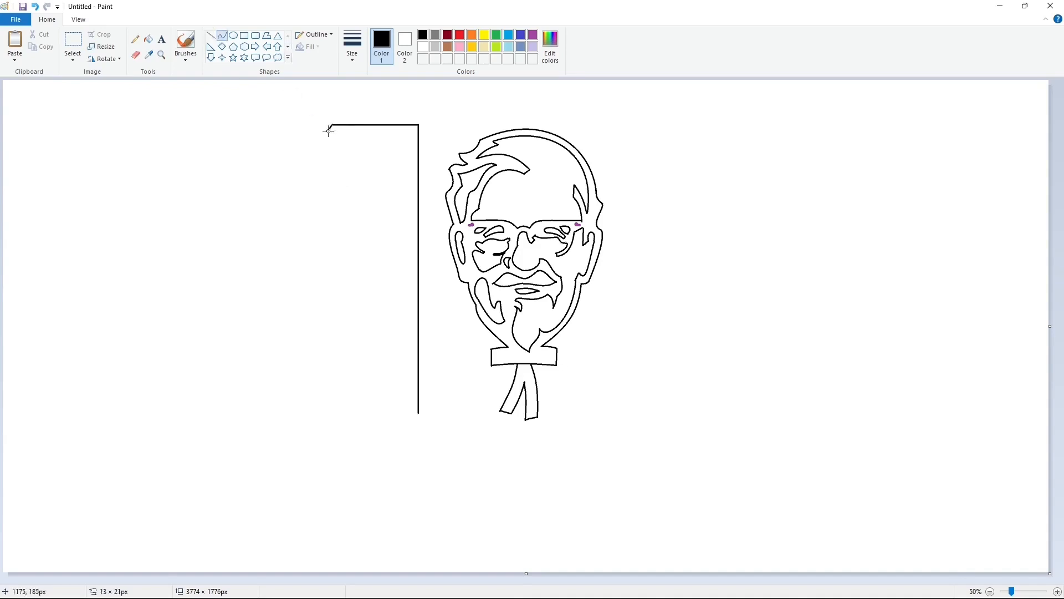
mouse_move(325, 129)
left_mouse_down()
mouse_move(347, 416)
mouse_move(406, 412)
left_mouse_up()
left_click(211, 35)
left_click(423, 375)
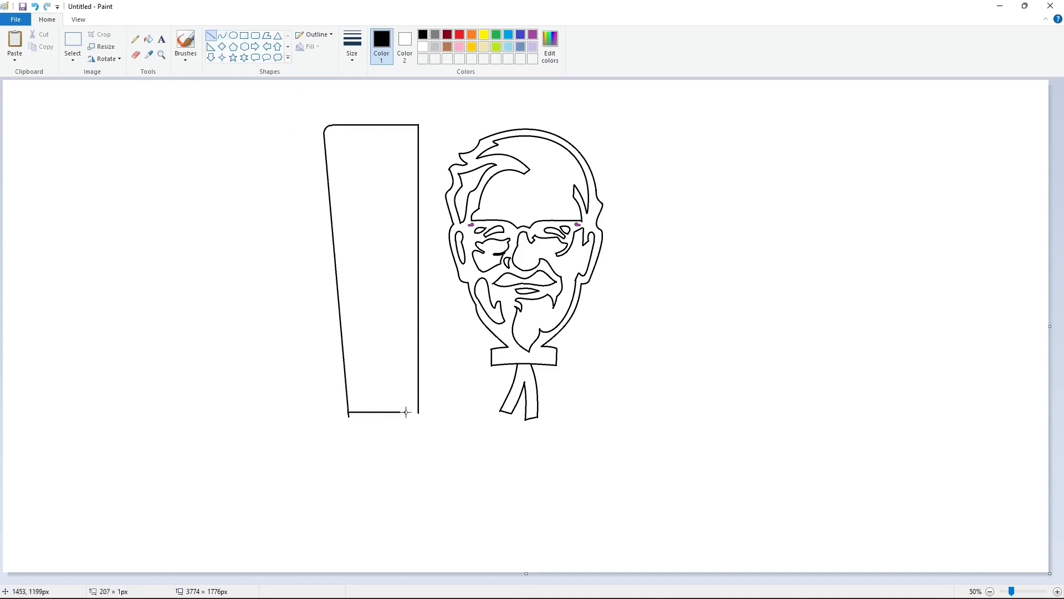
left_click(454, 424)
- Remove the line end protruding below the stripe's lower-left corner using a white line and a white fill
left_click(73, 39)
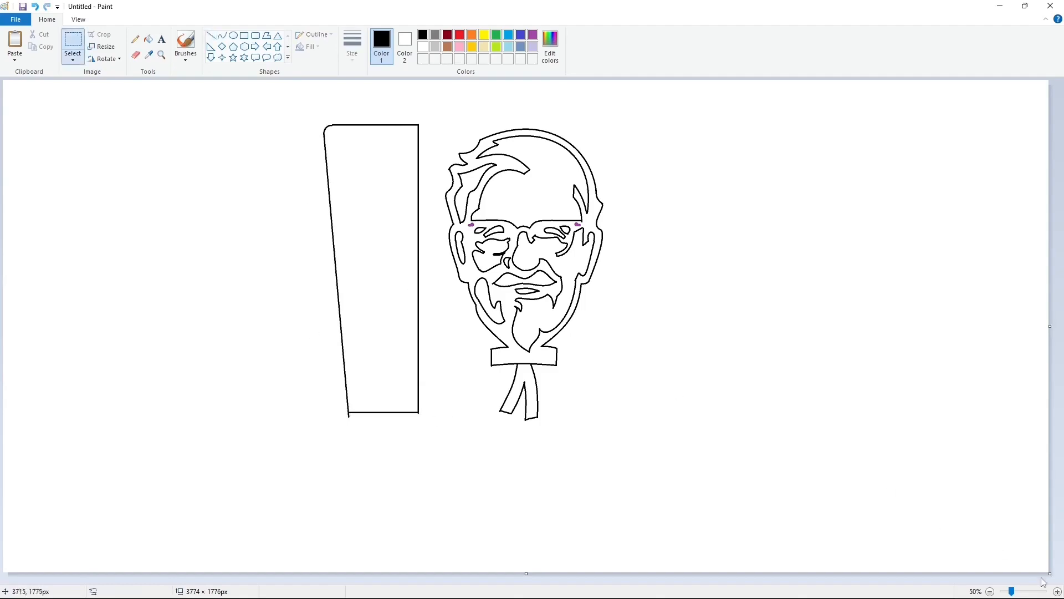
left_click(1057, 592)
left_click(211, 35)
left_click(423, 47)
left_click_drag(703, 376, 687, 376)
left_click(763, 329)
left_click(149, 39)
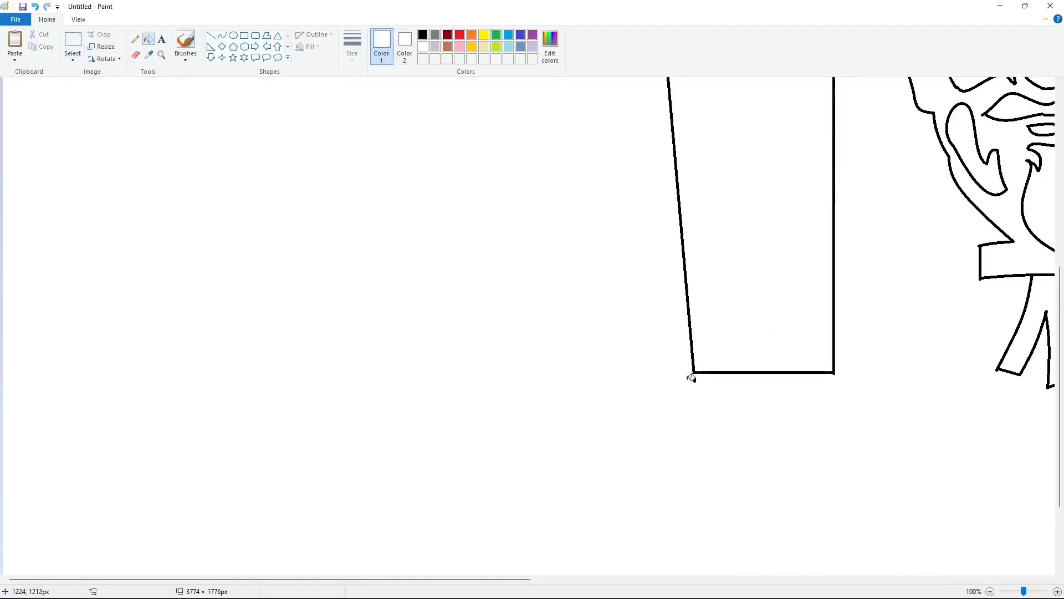
left_click(695, 379)
- Fill the shaded areas of the hair, glasses, face outline and tie with black
left_click_drag(504, 579, 712, 581)
scroll(756, 239, "up", 5)
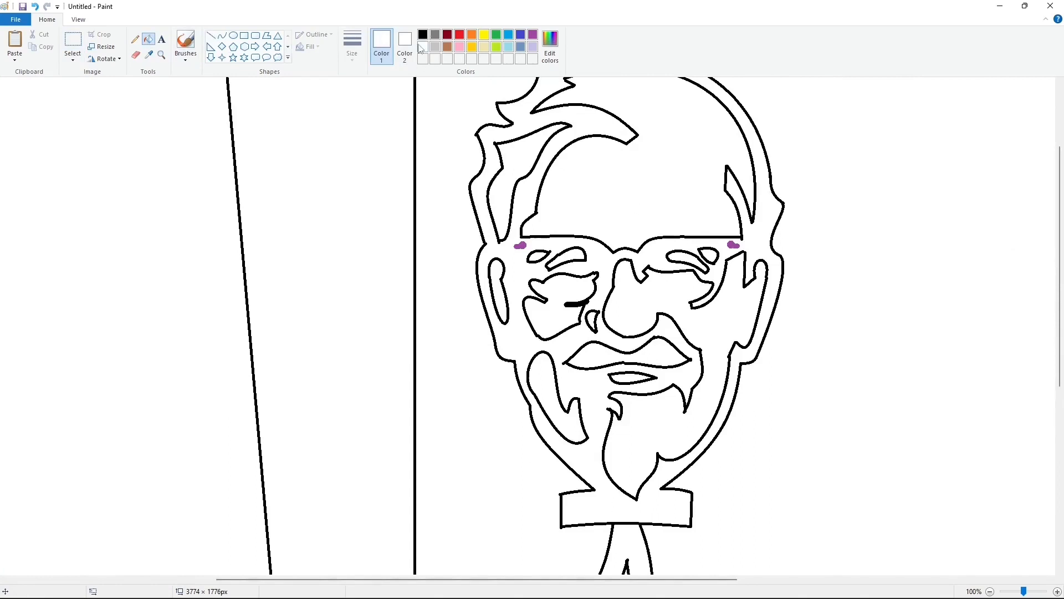
left_click(422, 34)
left_click(623, 244)
scroll(623, 244, "down", 3)
left_click(638, 471)
- Clean up the left ribbon's end with a short line and fill the purple glasses marks with white
left_click(211, 36)
left_click_drag(566, 489, 581, 497)
left_click(423, 46)
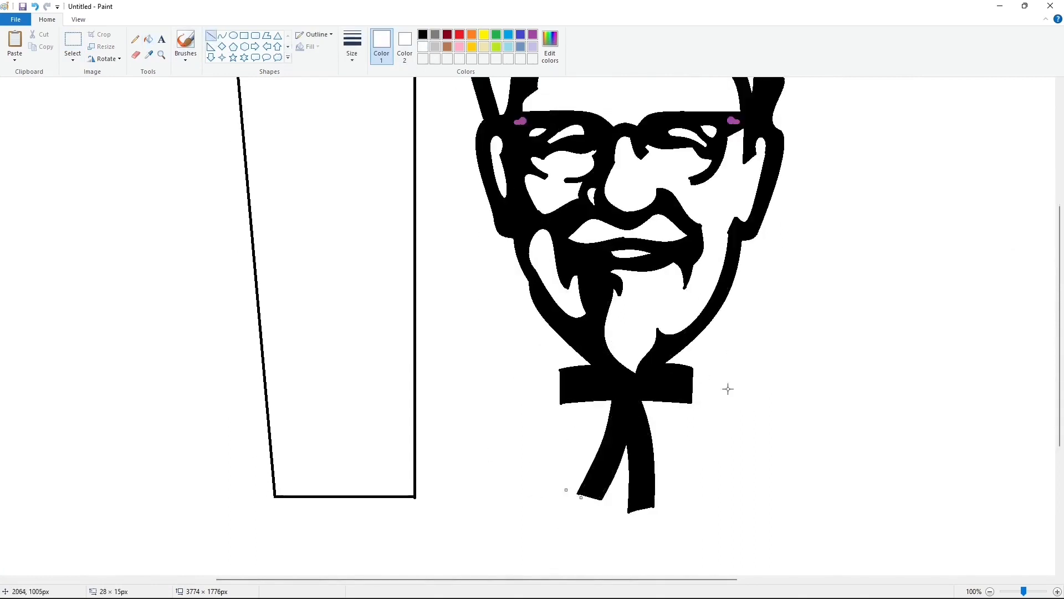
scroll(696, 352, "up", 3)
left_click(148, 40)
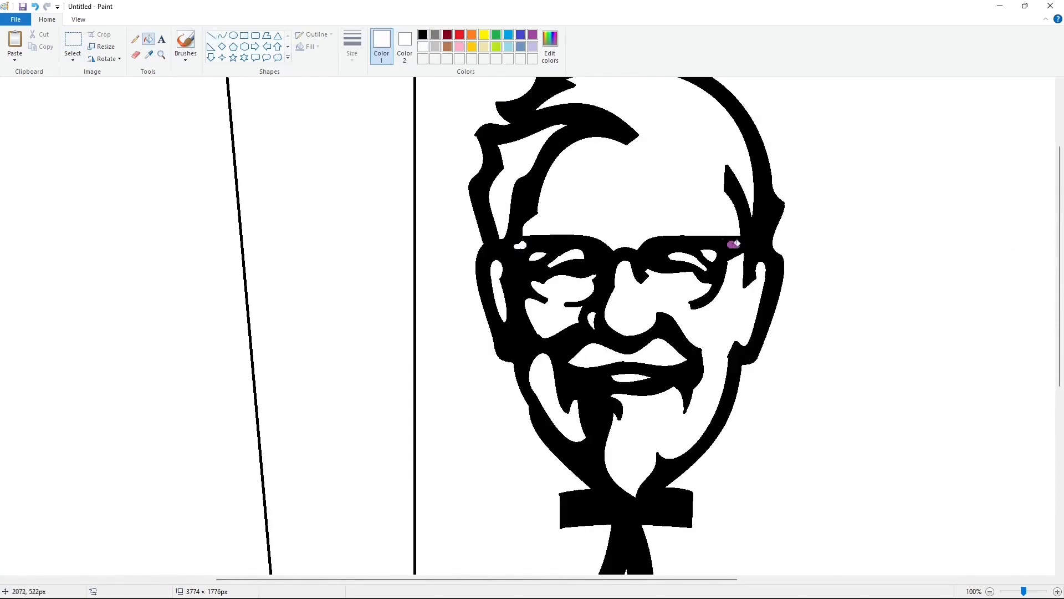
- Fill the tapered stripe left of the head with black
left_click(423, 35)
left_click(322, 327)
left_click(991, 591)
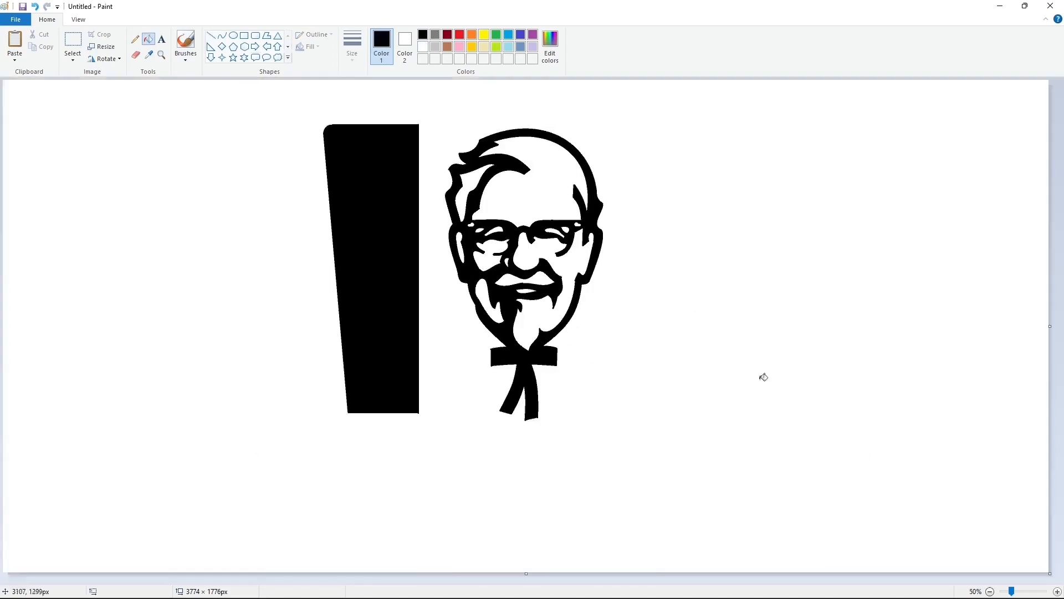
- Duplicate the black stripe, flip the copy horizontally and place it level with the original
left_click(73, 41)
left_click_drag(440, 101, 305, 446)
key("ctrl+c")
key("ctrl+v")
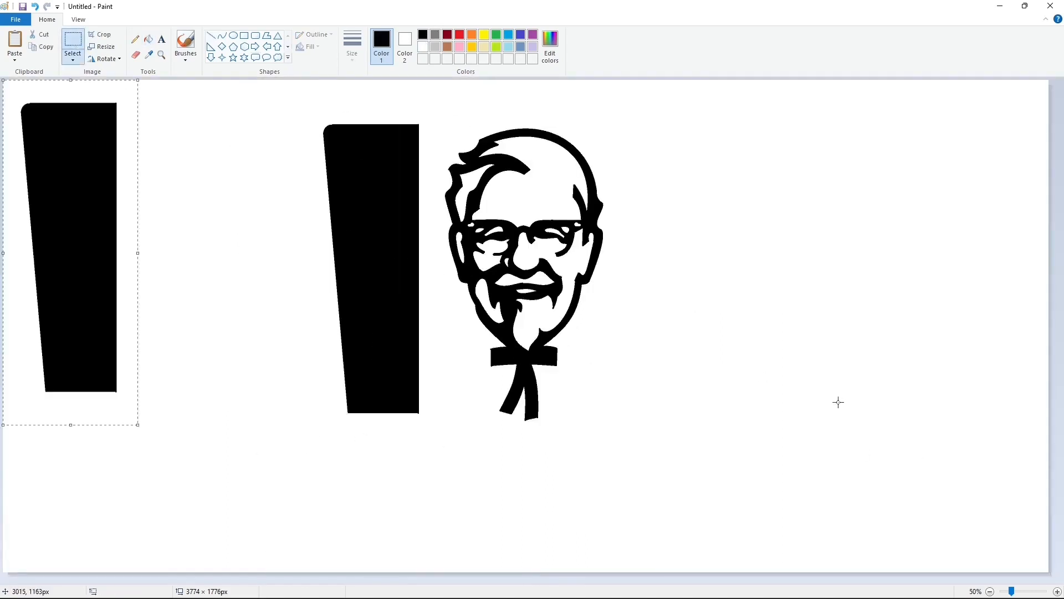
left_click(104, 59)
left_click(117, 120)
left_click_drag(93, 244, 410, 244)
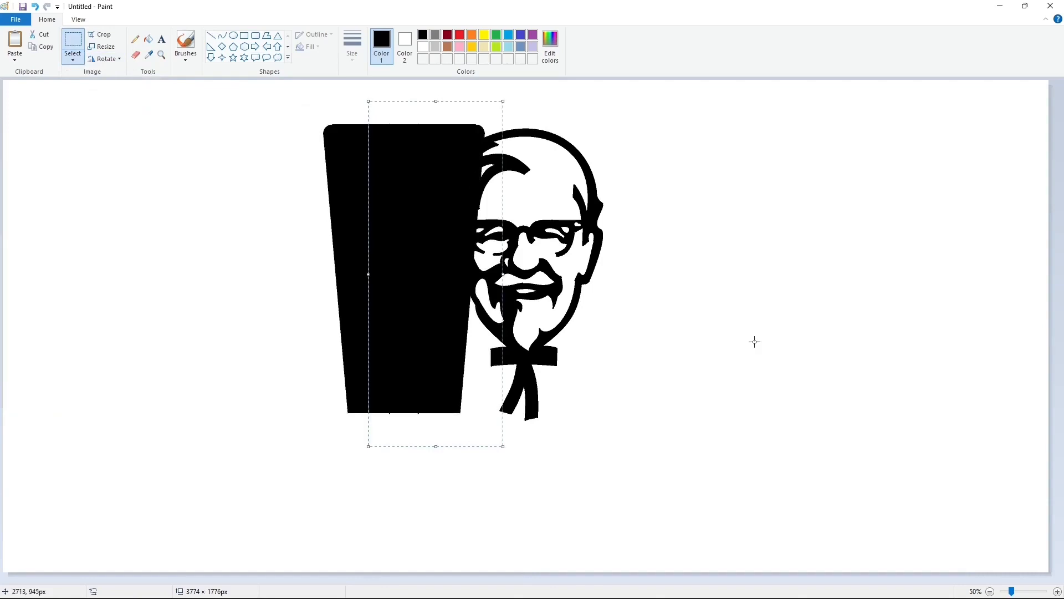
- Move the selected mirrored black stripe horizontally to the right across the portrait, keeping it level with the original stripe
key("Right")
key("Right")
key("Right")
key("Right")
key("Right")
key("Right")
key("Right")
key("Right")
key("Right")
key("Right")
key("Right")
key("Right")
key("Right")
key("Right")
key("Right")
key("Right")
key("Right")
key("Right")
key("Right")
key("Right")
key("Right")
key("Right")
key("Right")
key("Right")
key("Right")
key("Right")
key("Right")
key("Right")
key("Right")
key("Right")
key("Right")
key("Right")
key("Right")
key("Right")
key("Right")
key("Right")
key("Right")
key("Right")
key("Right")
key("Right")
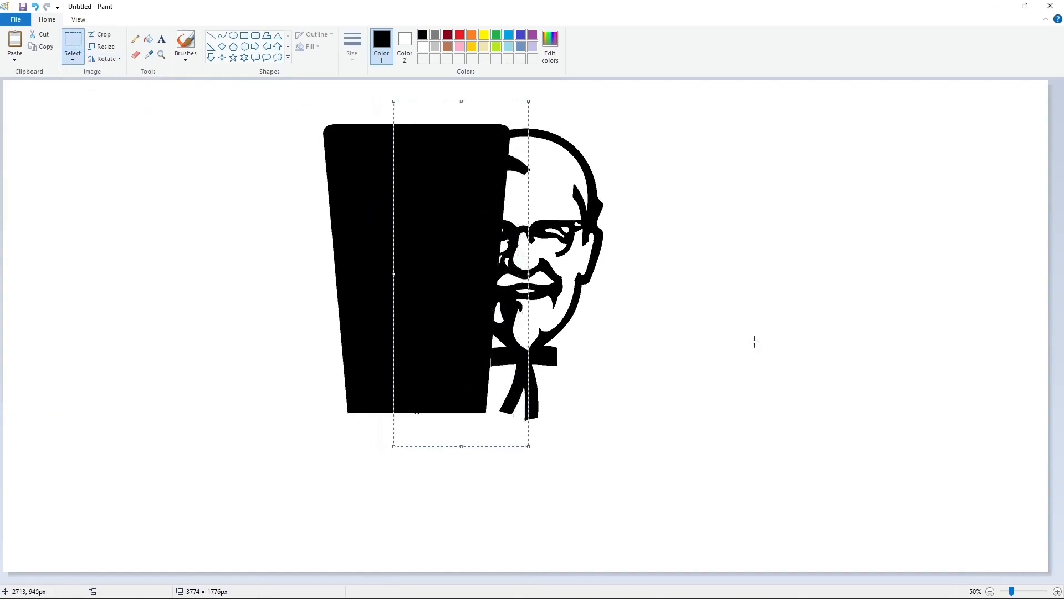
key("Right")
key("Right")
key("Right")
key("Right")
key("Right")
key("Right")
key("Right")
key("Right")
key("Right")
key("Right")
key("Right")
key("Right")
key("Right")
key("Right")
key("Right")
key("Right")
key("Right")
key("Right")
key("Right")
key("Right")
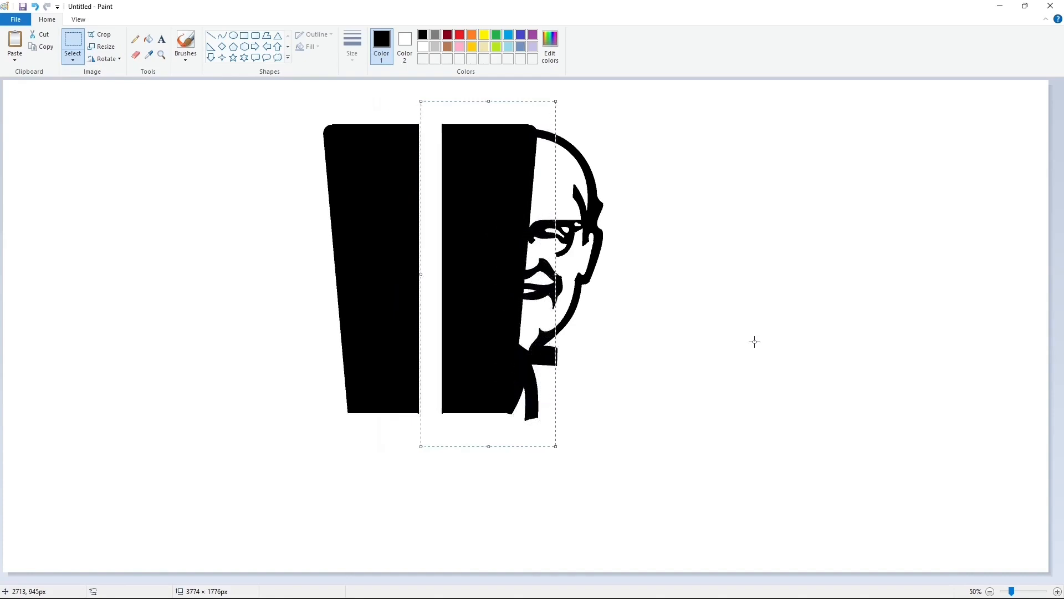
key("Right")
key("Right")
key("Right")
key("Right")
key("Right")
key("Right")
key("Right")
key("Right")
key("Right")
key("Right")
key("Right")
key("Right")
key("Right")
key("Right")
key("Right")
key("Right")
key("Right")
key("Right")
key("Right")
key("Right")
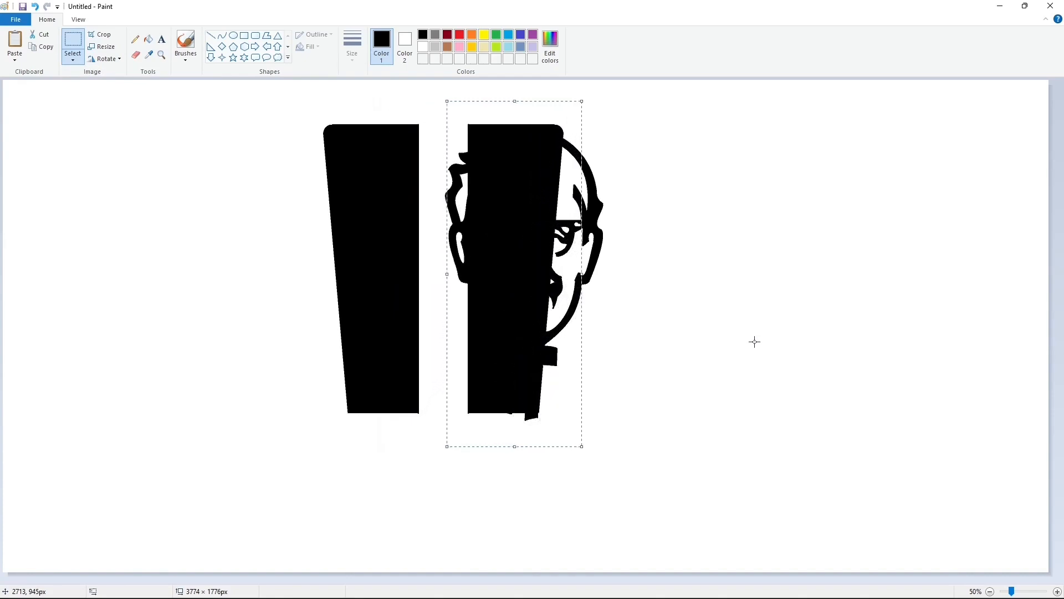
key("Right")
key("Right")
key("Right")
key("Right")
key("Right")
key("Right")
key("Right")
key("Right")
key("Right")
key("Right")
key("Right")
key("Right")
key("Right")
key("Right")
key("Right")
key("Right")
key("Right")
key("Right")
key("Right")
key("Right")
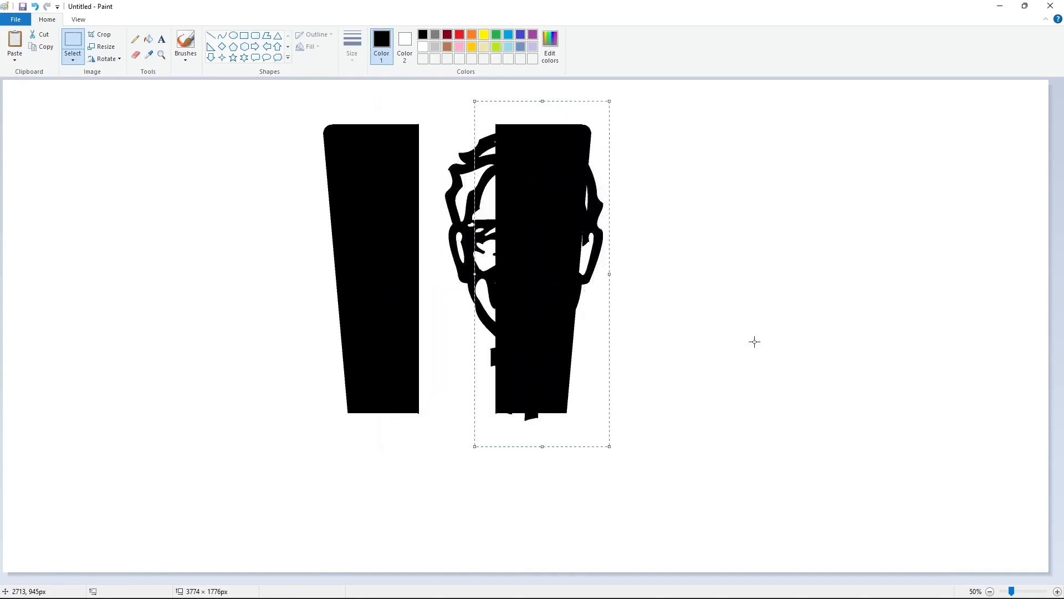
key("Right")
key("Right")
key("Right")
key("Right")
key("Right")
key("Right")
key("Right")
key("Right")
key("Right")
key("Right")
key("Right")
key("Right")
key("Right")
key("Right")
key("Right")
key("Right")
key("Right")
key("Right")
key("Right")
key("Right")
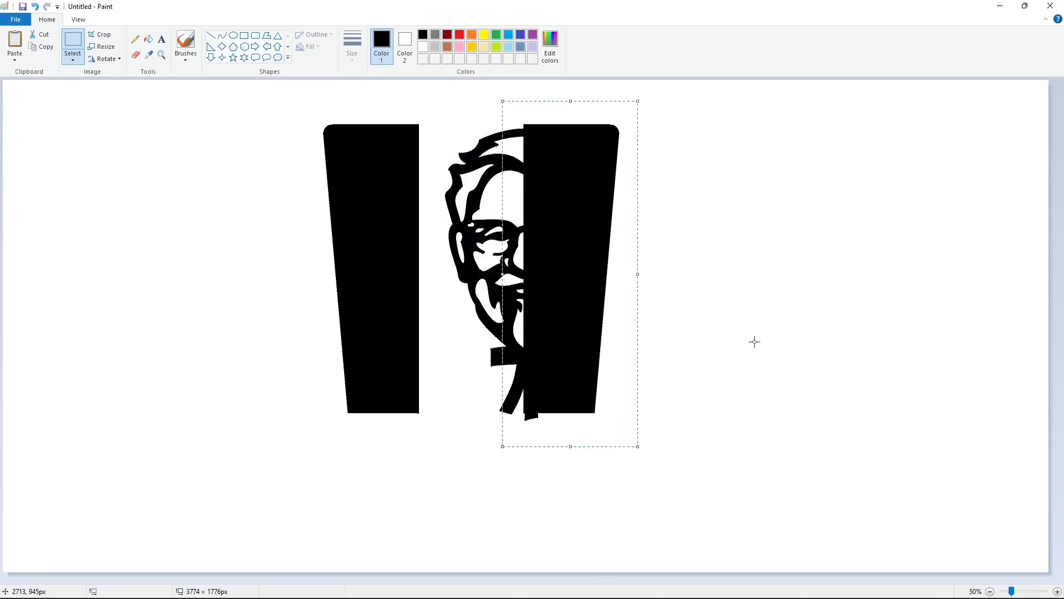
key("Right")
key("Right")
key("Right")
key("Right")
key("Right")
key("Right")
key("Right")
key("Right")
key("Right")
key("Right")
key("Right")
key("Right")
key("Right")
key("Right")
key("Right")
key("Right")
key("Right")
key("Right")
key("Right")
key("Right")
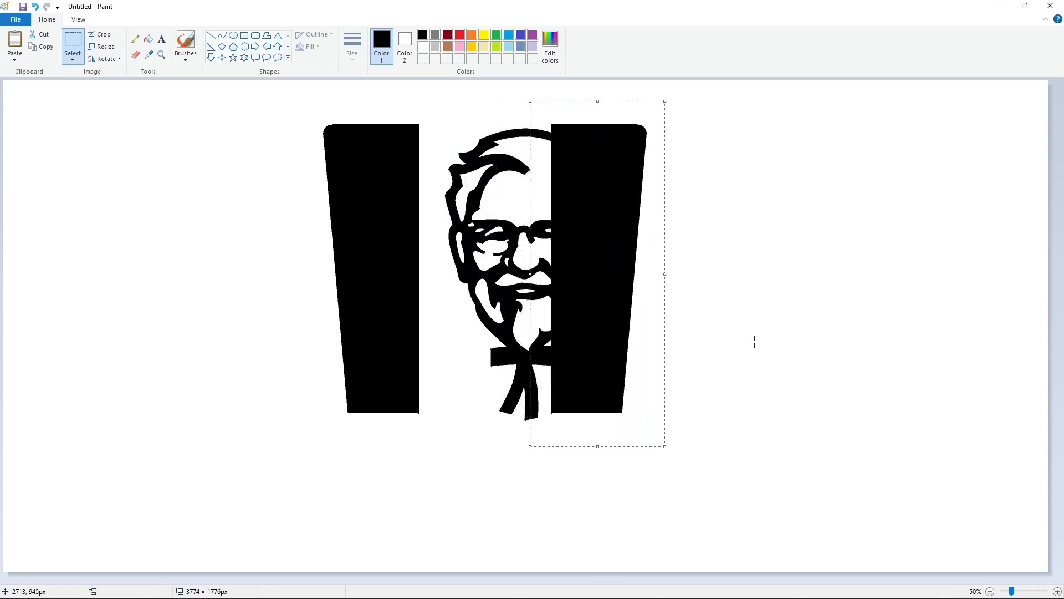
key("Right")
key("Right")
key("Right")
key("Right")
key("Right")
key("Right")
key("Right")
key("Right")
key("Right")
key("Right")
key("Right")
key("Right")
key("Right")
key("Right")
key("Right")
key("Right")
key("Right")
key("Right")
key("Right")
key("Right")
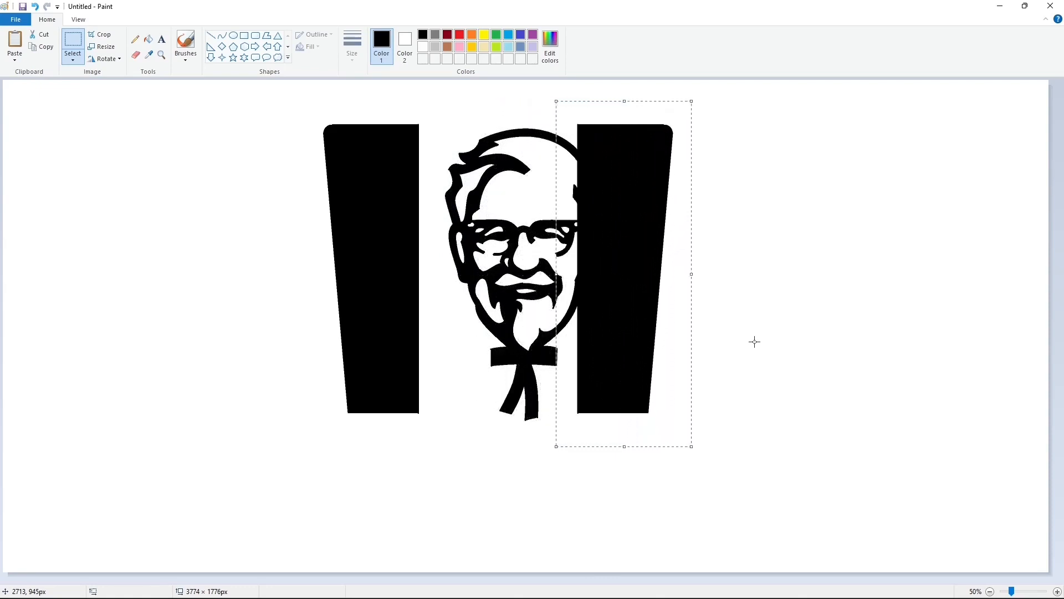
- Nudge the mirrored stripe further right until it clears the head with a gap matching the left side, and deselect it
key("Right")
key("Right")
key("Right")
key("Right")
key("Right")
key("Right")
key("Right")
key("Right")
key("Right")
key("Right")
key("Right")
key("Right")
key("Right")
key("Right")
key("Right")
key("Right")
key("Right")
key("Right")
key("Right")
key("Right")
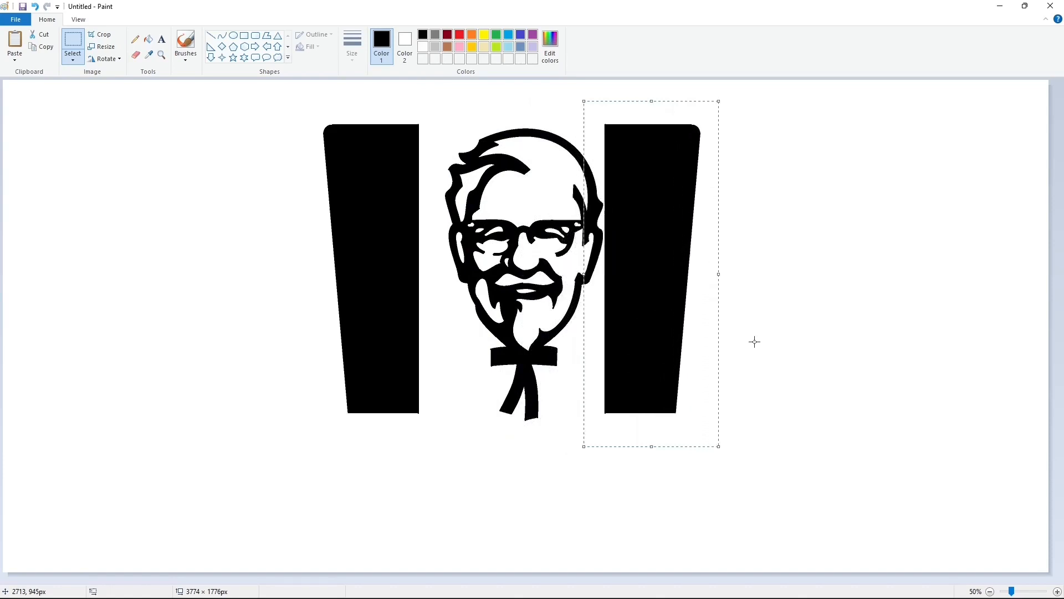
key("Right")
key("Right")
key("Right")
key("Right")
key("Right")
key("Right")
key("Right")
key("Right")
key("Right")
key("Right")
key("Right")
key("Right")
key("Right")
key("Right")
key("Right")
key("Right")
key("Right")
key("Right")
key("Right")
key("Right")
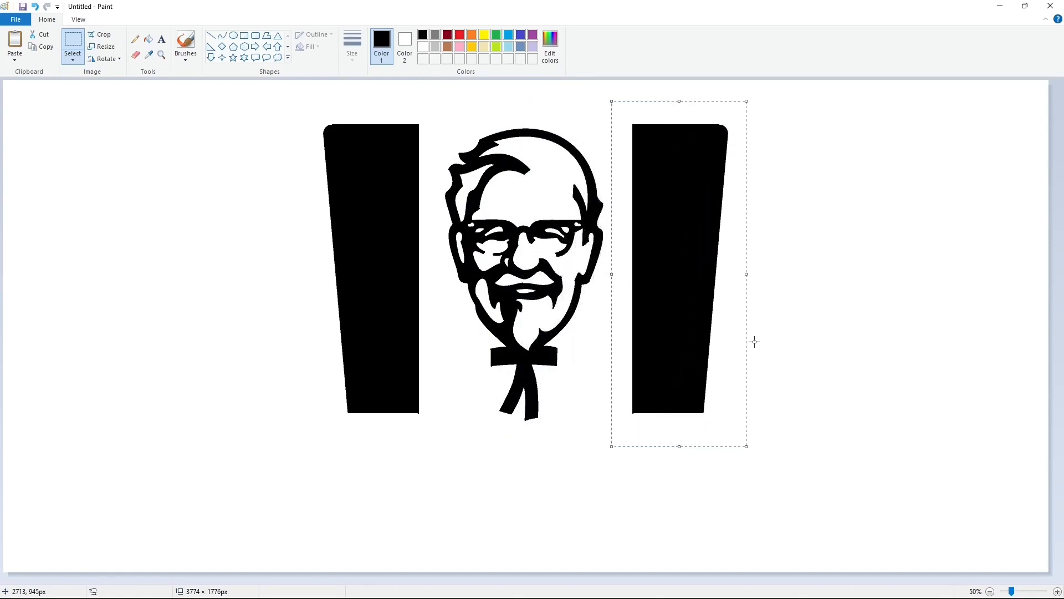
left_click(755, 341)
- Draw a thick horizontal black line about 1351 px long just above the portrait and both stripes
left_click(211, 35)
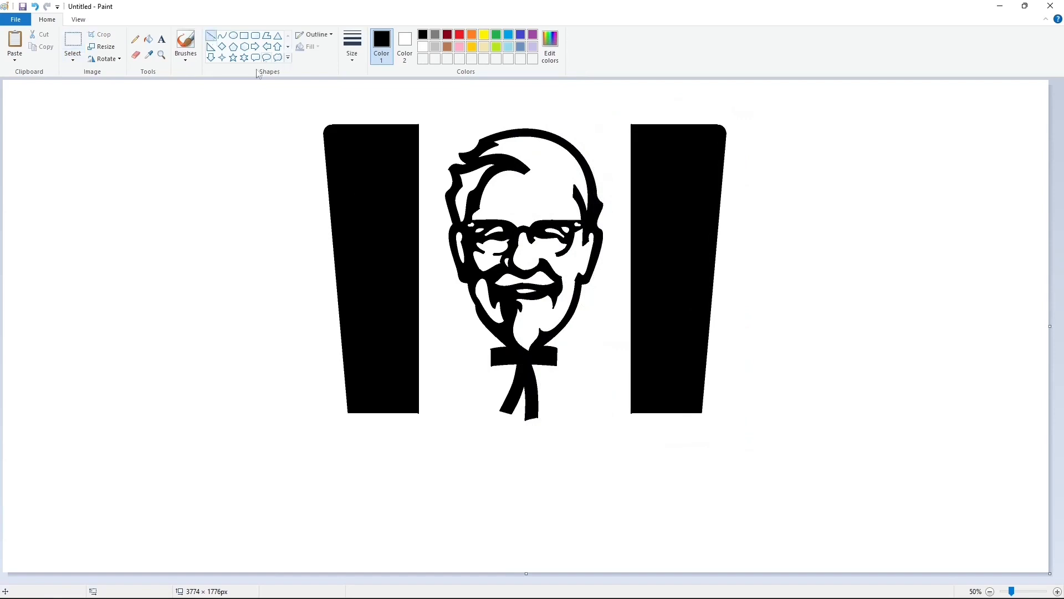
left_click_drag(702, 111, 331, 128)
key("ctrl+plus")
key("ctrl+plus")
key("ctrl+plus")
key("ctrl+plus")
key("ctrl+plus")
key("ctrl+plus")
key("ctrl+plus")
key("ctrl+plus")
key("ctrl+plus")
key("ctrl+plus")
key("ctrl+plus")
key("ctrl+plus")
key("ctrl+plus")
key("ctrl+plus")
key("ctrl+plus")
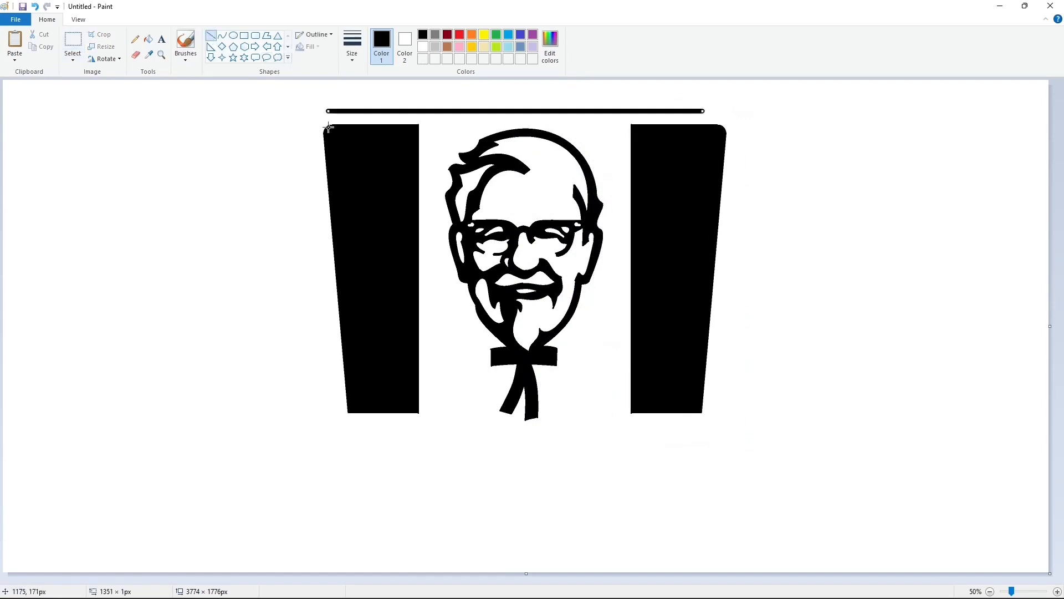
left_click_drag(490, 109, 492, 110)
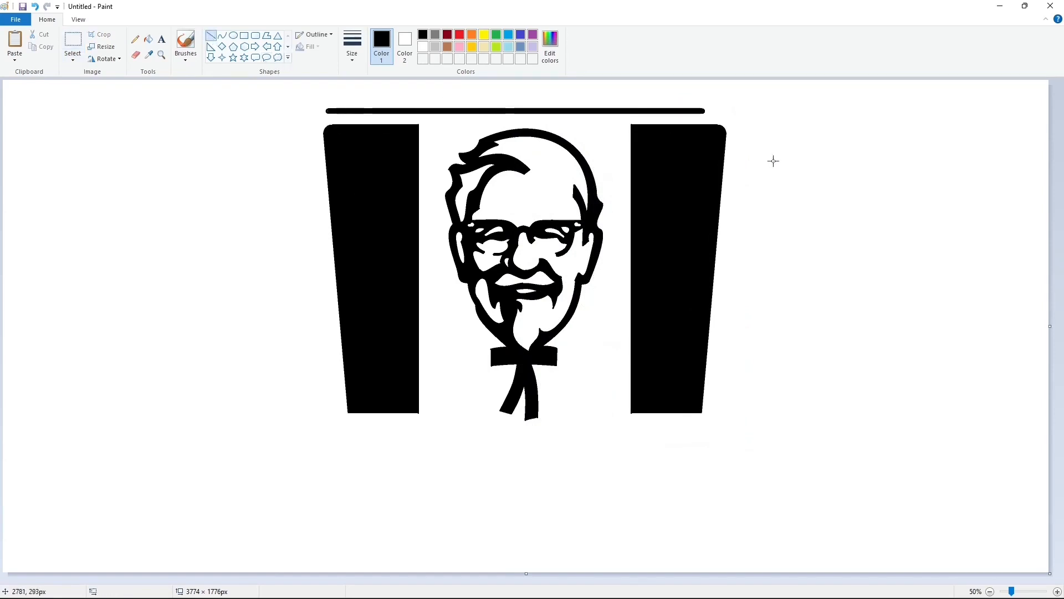
- Extend the outline around the left stripe with a rounded upper corner, an inward-slanting side and a rounded turn into a horizontal base line
left_click(222, 35)
mouse_move(327, 110)
left_mouse_down()
mouse_move(312, 128)
mouse_move(319, 115)
mouse_move(345, 519)
left_mouse_up()
left_click(211, 35)
left_click(434, 449)
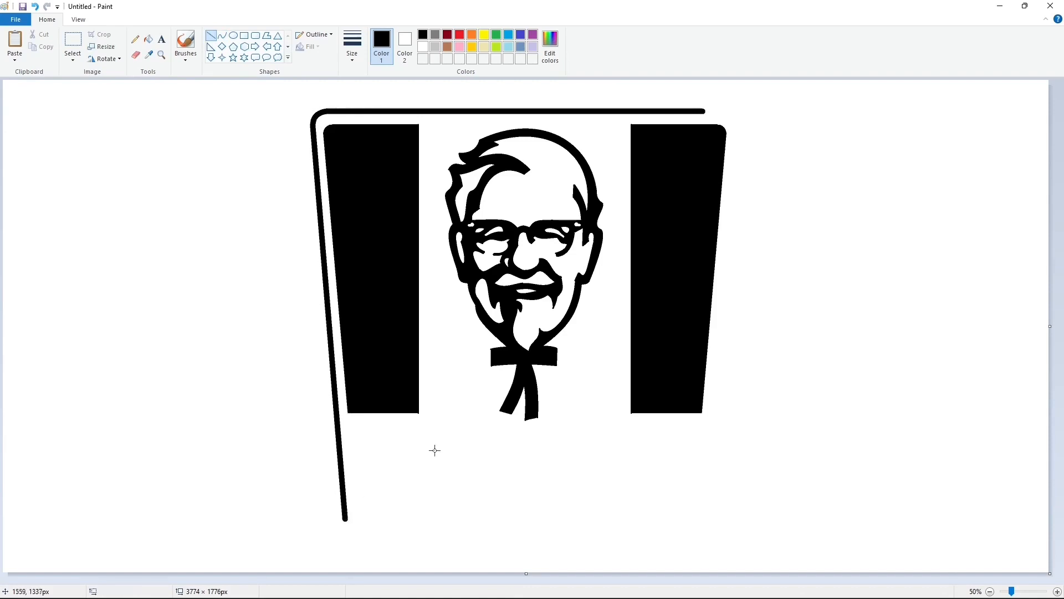
key("ctrl+z")
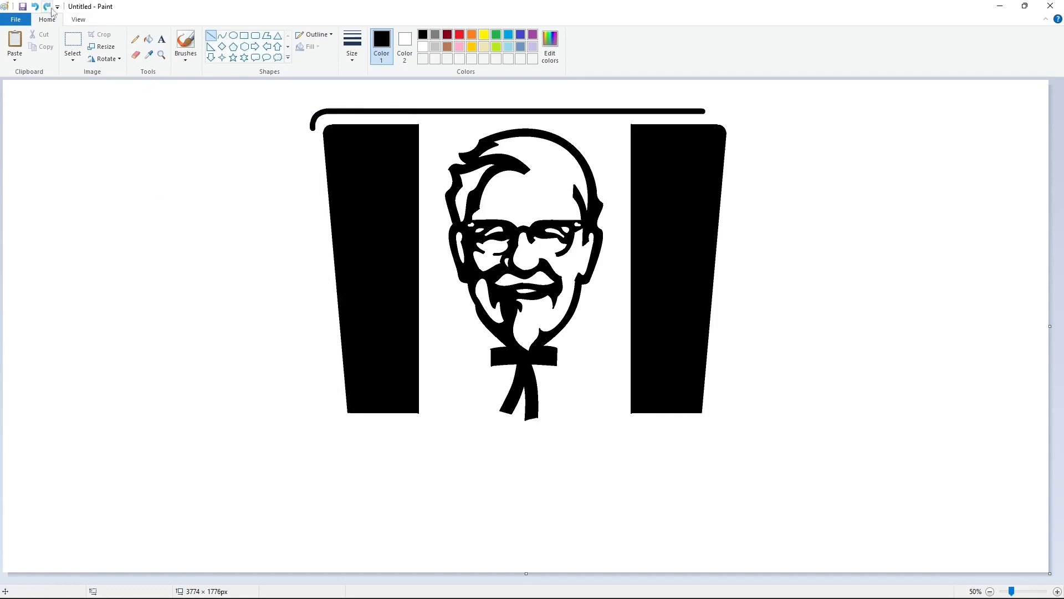
key("ctrl+y")
mouse_move(345, 520)
left_mouse_down()
mouse_move(349, 532)
mouse_move(691, 536)
left_mouse_up()
left_click(211, 36)
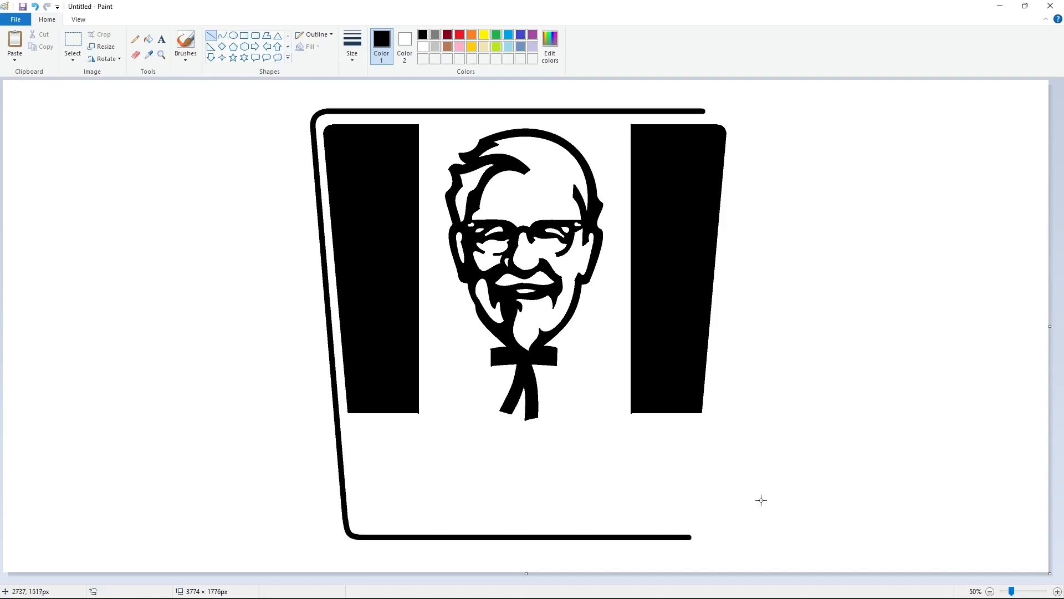
- Copy the left black stripe together with the left portion of the surrounding outline
left_click(73, 41)
left_click_drag(278, 95, 441, 546)
key("ctrl+c")
key("ctrl+v")
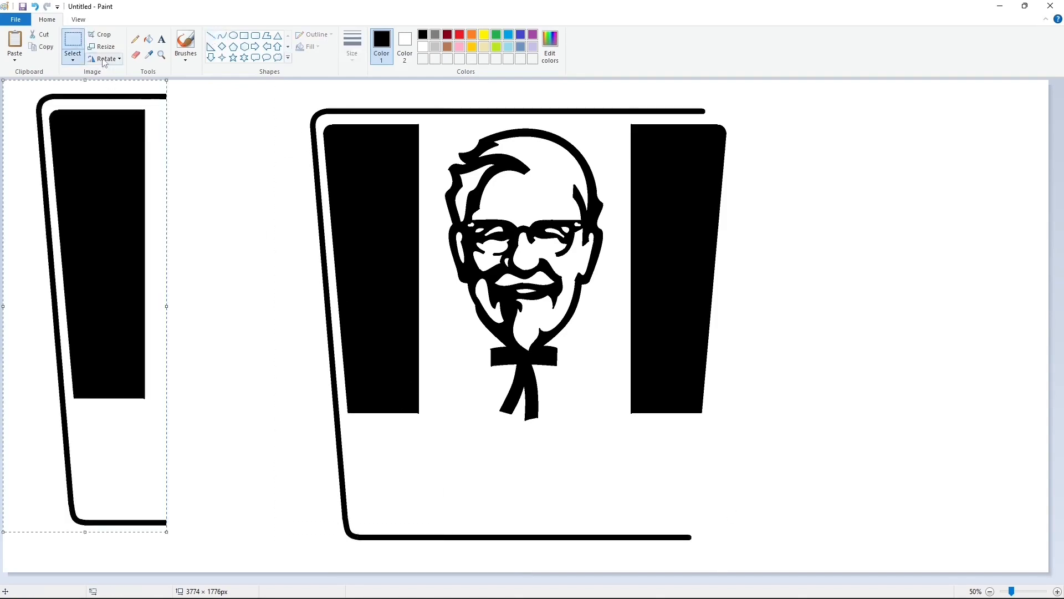
left_click(105, 59)
left_click(110, 125)
left_click_drag(50, 216, 684, 222)
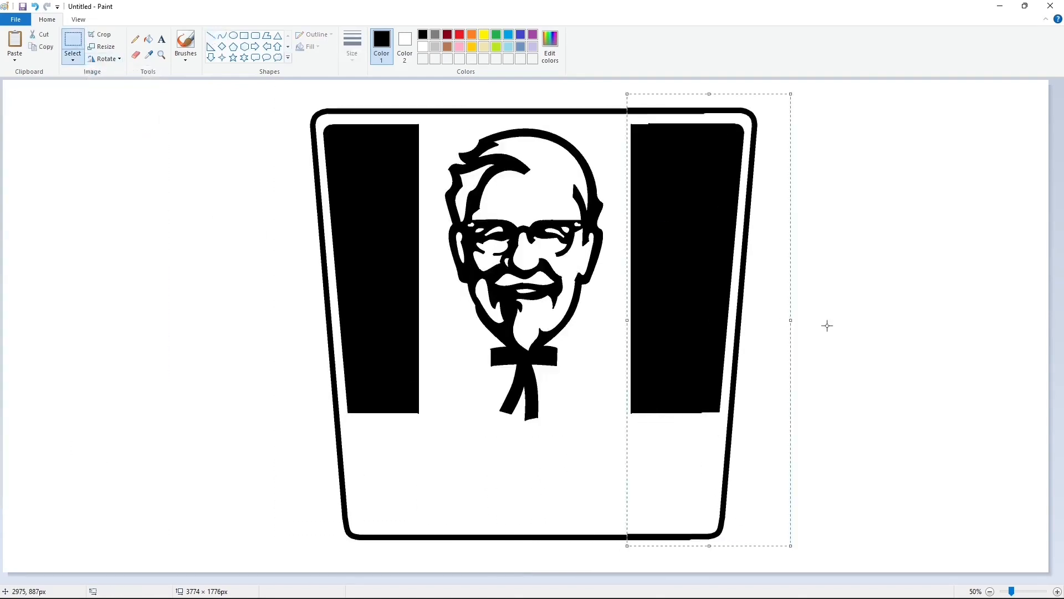
key("Left")
key("Left")
key("Left")
key("Left")
key("Left")
key("Left")
key("Left")
key("Left")
key("Left")
key("Left")
key("Left")
key("Left")
key("Left")
key("Left")
key("Left")
key("Left")
key("Left")
key("Left")
key("Left")
key("Left")
key("Down")
key("Down")
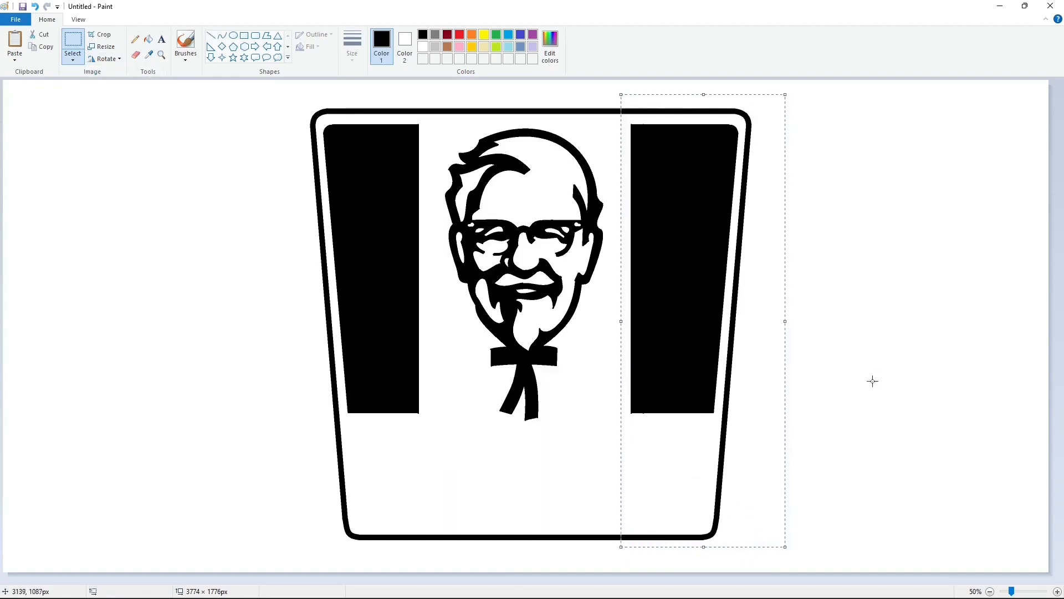
key("ctrl+z")
- Fill the right stripe with purple as an alignment guide
left_click(148, 38)
left_click(532, 34)
left_click(649, 166)
- Paste the copied stripe and outline, flip it horizontally and place it over the right side of the drawing
key("ctrl+v")
left_click(105, 58)
left_click(111, 124)
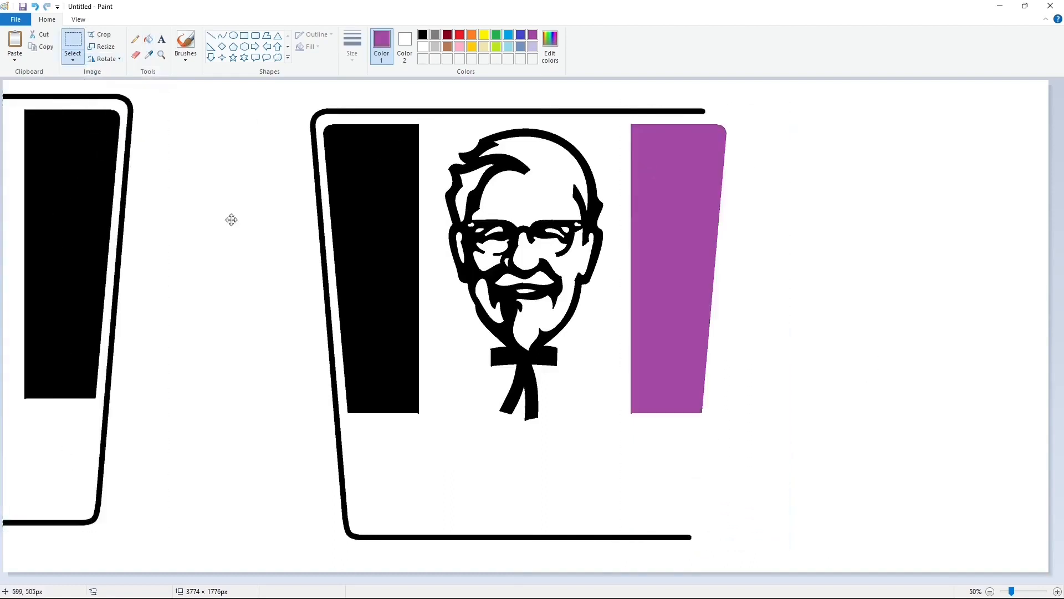
left_click_drag(231, 220, 851, 222)
- Nudge the flipped copy left until it exactly covers the purple stripe and joins the outline, and deselect it
key("Left")
key("Left")
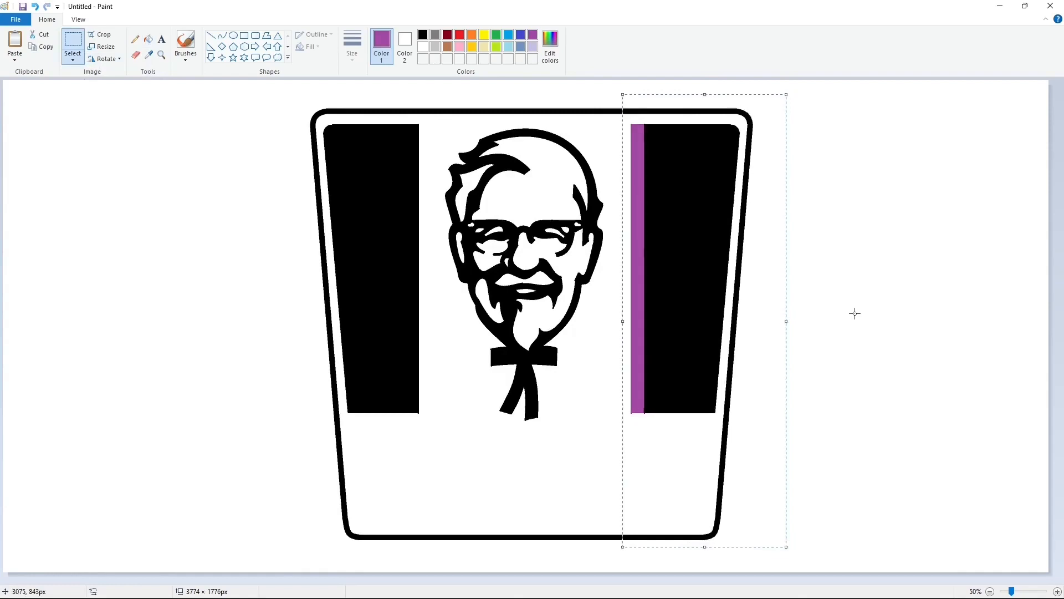
key("Left")
key("Left")
key("Left")
key("Left")
key("Left")
key("Left")
key("Left")
key("Left")
key("Left")
key("Left")
key("Left")
key("Left")
key("Left")
key("Left")
key("Left")
key("Left")
key("Left")
key("Left")
key("Left")
key("Left")
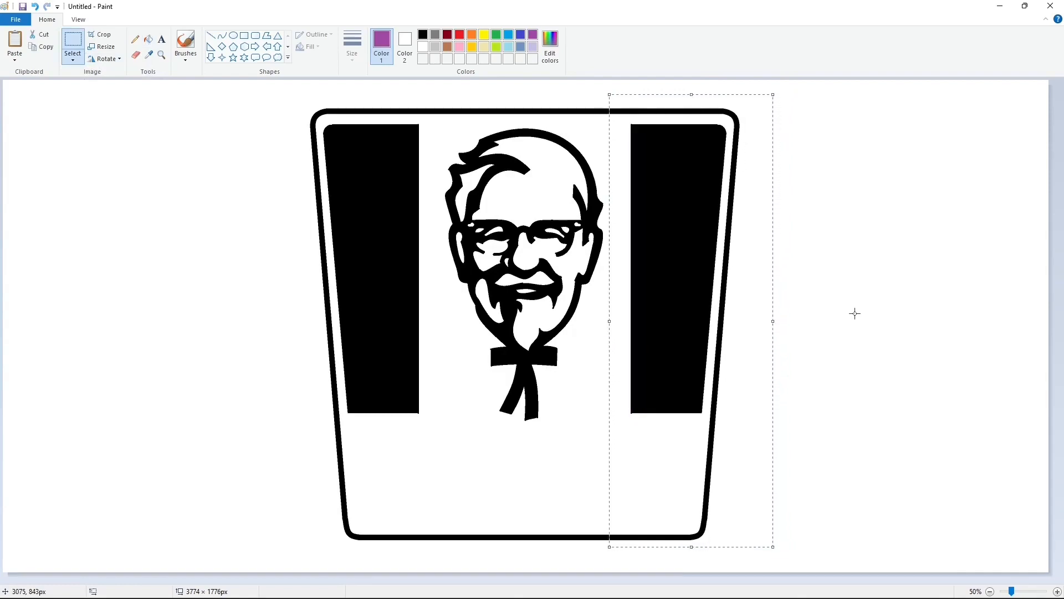
left_click(855, 314)
- Refill the right stripe with solid black
left_click(148, 38)
left_click(676, 249)
left_click(423, 35)
left_click(677, 209)
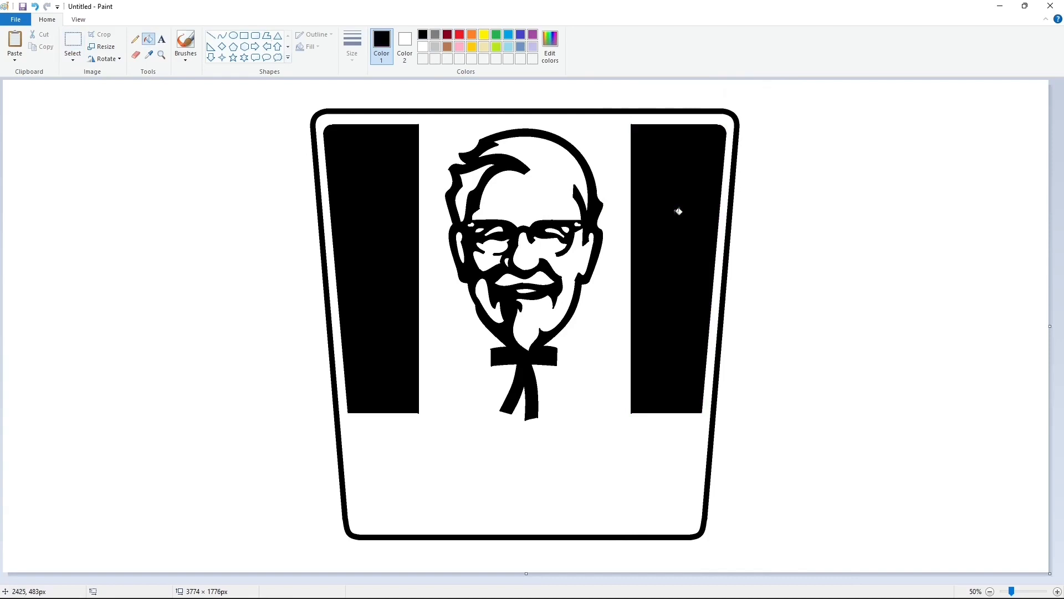
- Add the text "KFC" in black Clarendon Blk BT below the portrait and set its size to 250
left_click(161, 39)
left_click(378, 460)
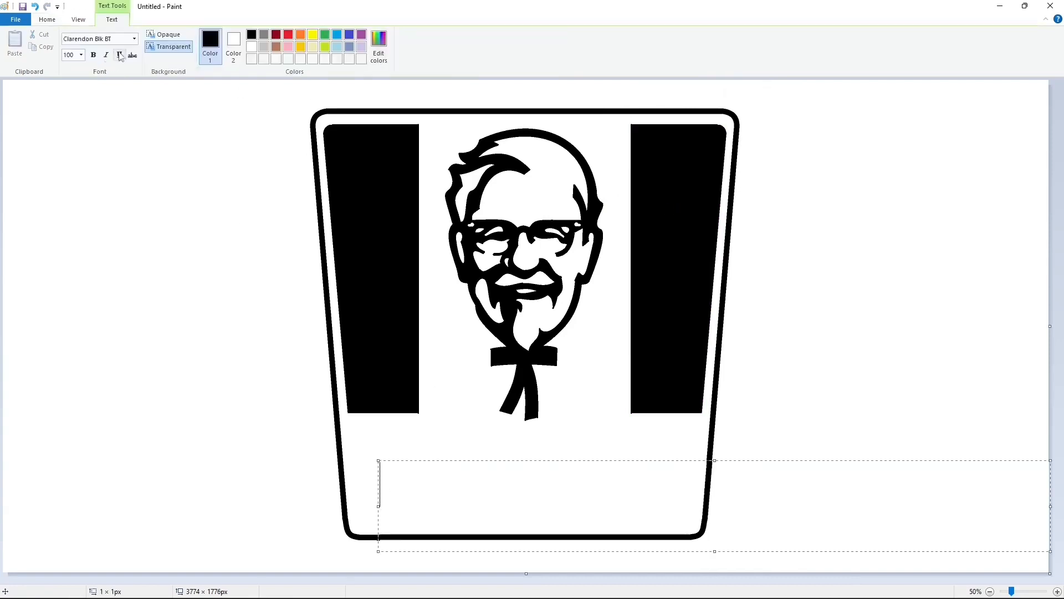
type("KFC")
key("ctrl+a")
left_click_drag(378, 460, 348, 382)
left_click(81, 54)
type("250")
key("Return")
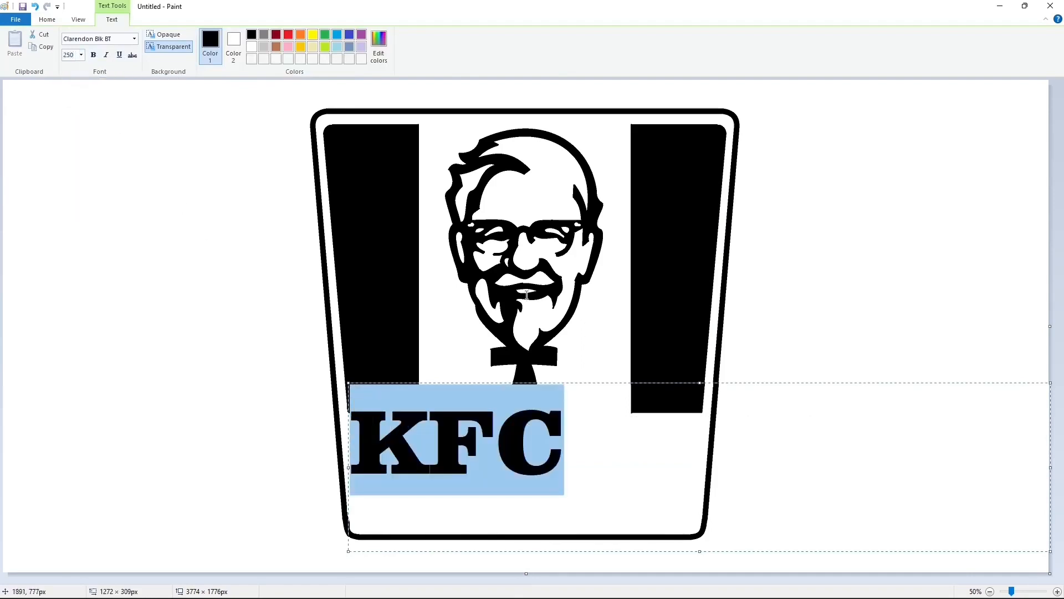
- Italicize the KFC text and move it into the empty space beneath the bow tie
key("ctrl+i")
left_click_drag(345, 383, 403, 409)
left_click(650, 469)
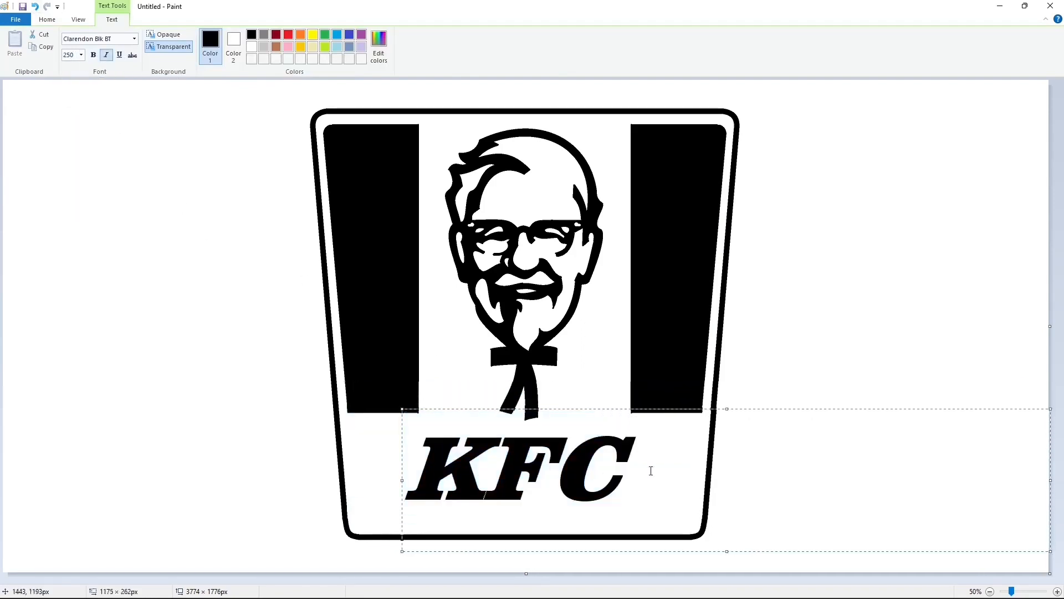
- Set the KFC text size to 280 and shift it slightly left within the outline
key("ctrl+a")
left_click(81, 54)
type("280")
key("Return")
left_click(673, 473)
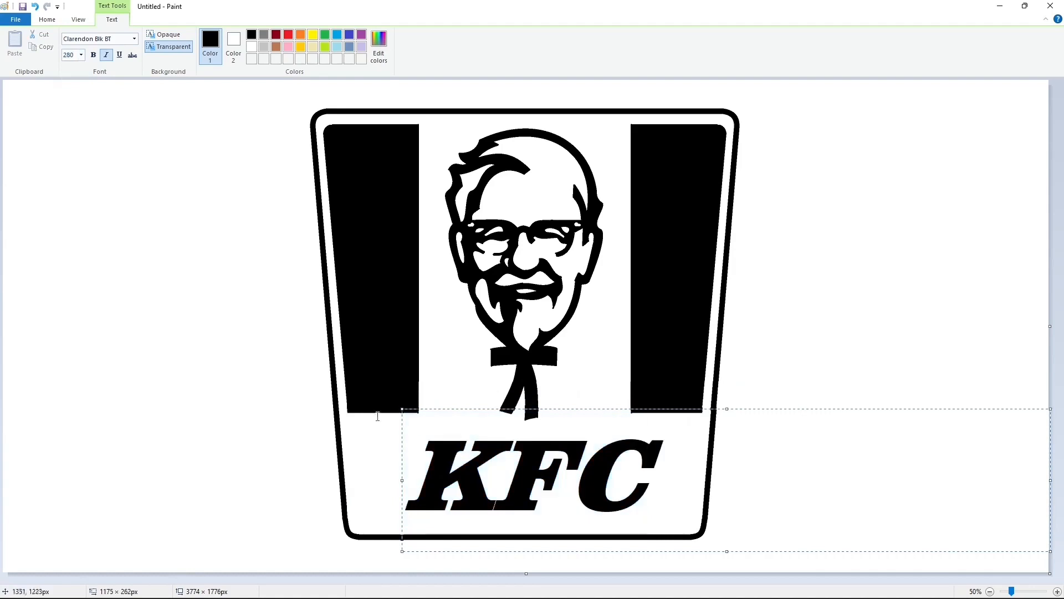
left_click_drag(402, 410, 389, 407)
- Replace the lettering with a new italic "KFC" text at size 300
key("ctrl+a")
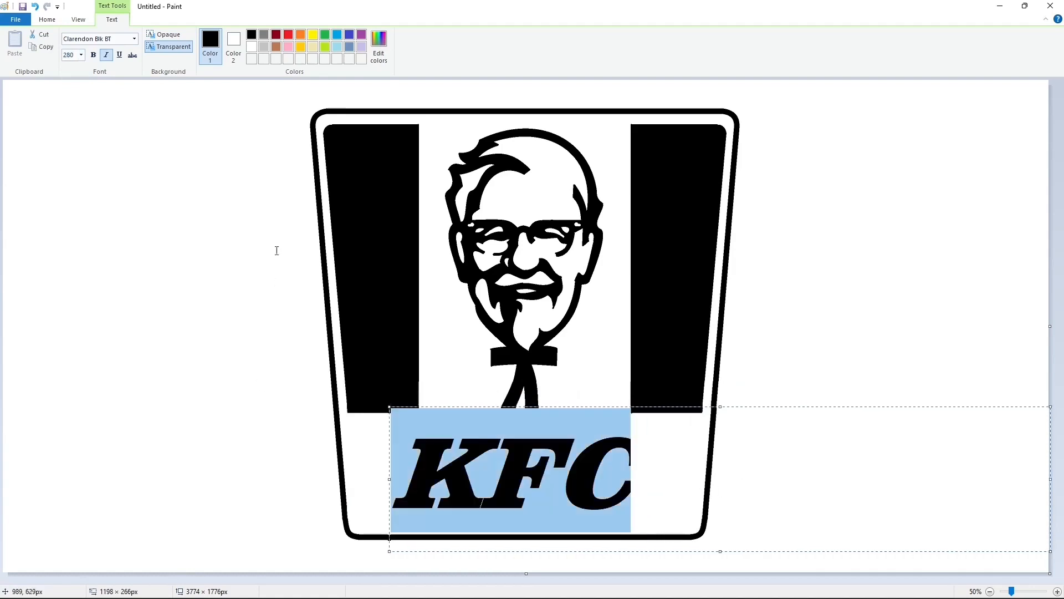
left_click(82, 57)
left_click(689, 464)
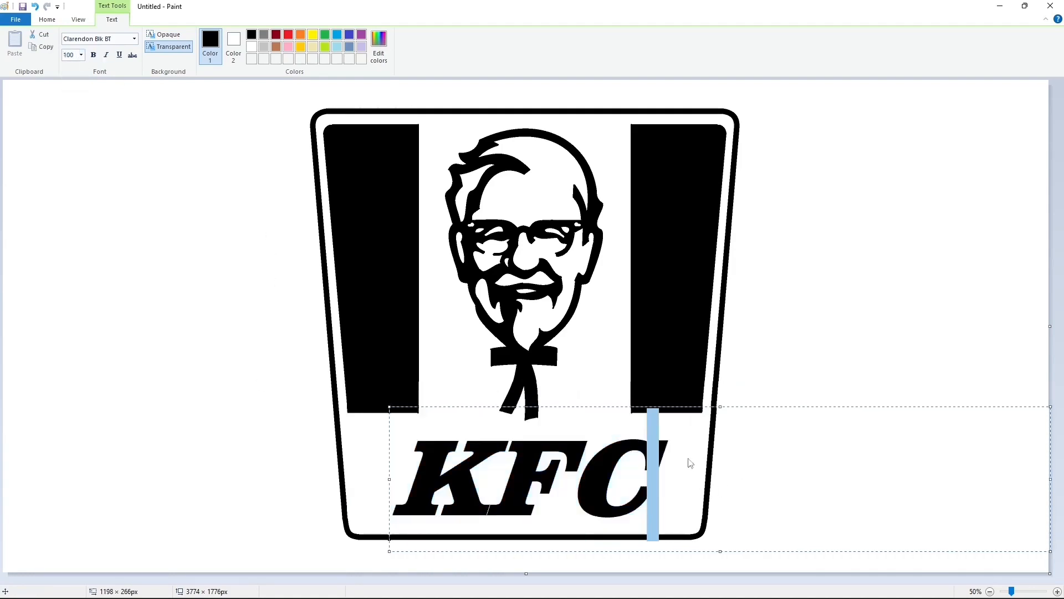
left_click(382, 406)
key("ctrl+z")
left_click(368, 340)
type("KFC")
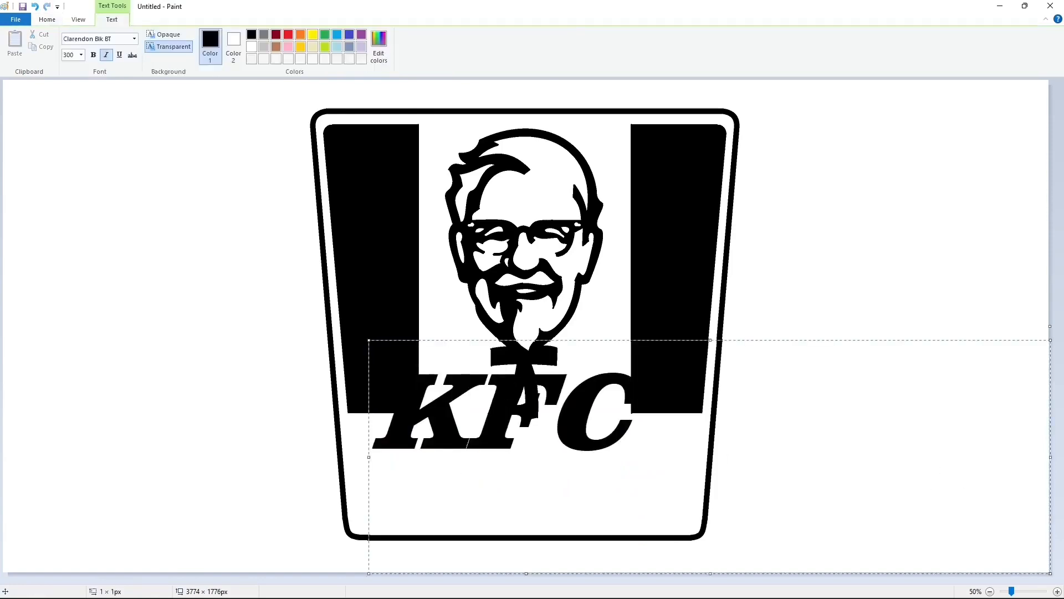
- Move the new KFC text to the blank area right of the bucket outline and commit it
left_click_drag(369, 340, 721, 387)
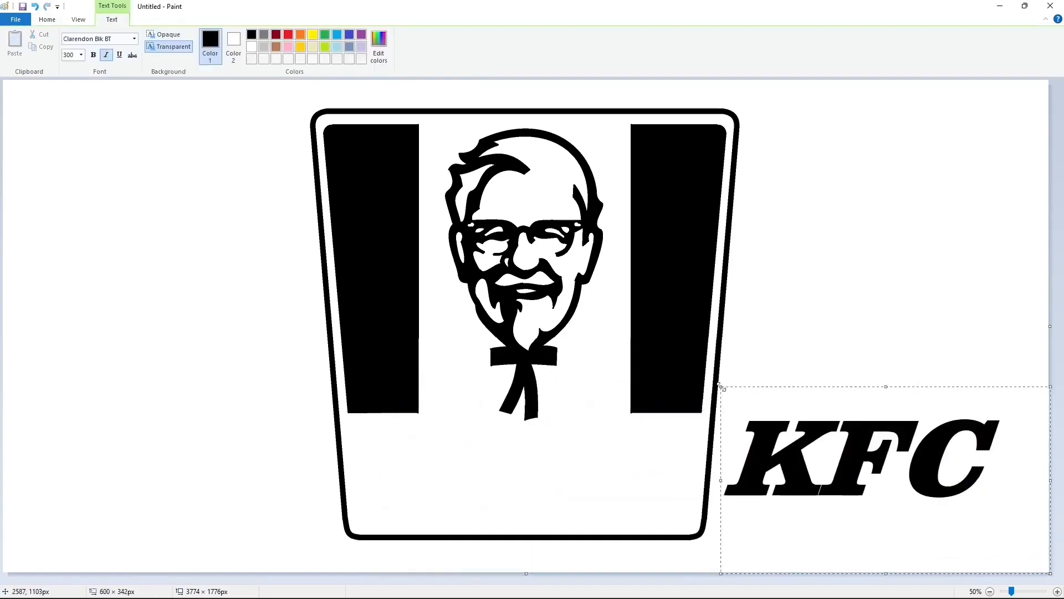
left_click(998, 554)
left_click(1058, 591)
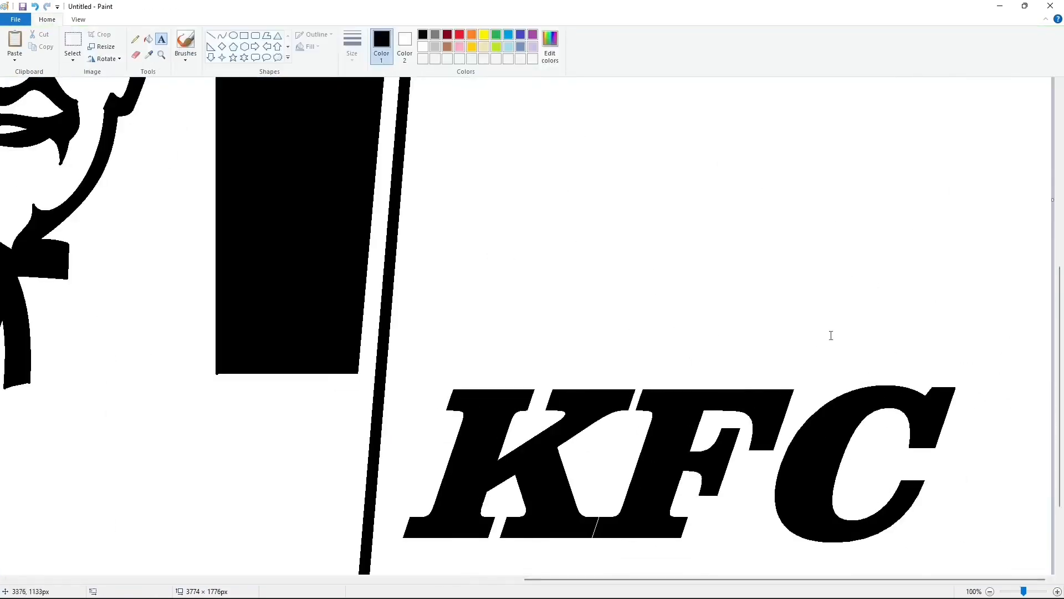
- Widen the gap between the feet of the K and the F with a slanted white line and clear the leftover sliver
left_click(211, 35)
left_click(352, 53)
left_click(364, 146)
left_click(423, 46)
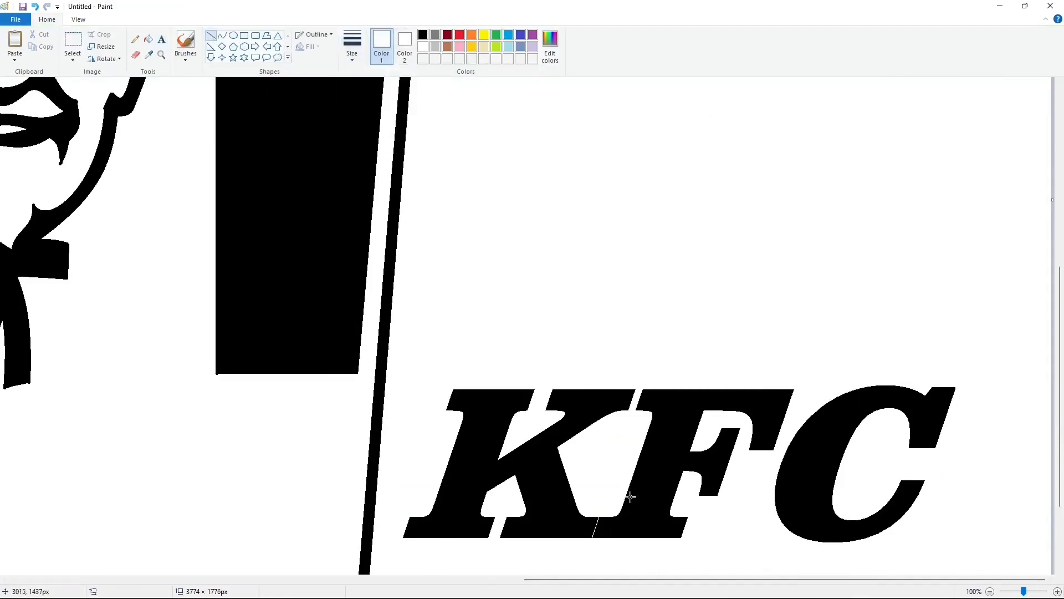
left_click_drag(630, 469, 603, 554)
key("Right")
key("Right")
key("Right")
left_click(746, 516)
left_click(150, 43)
left_click(610, 526)
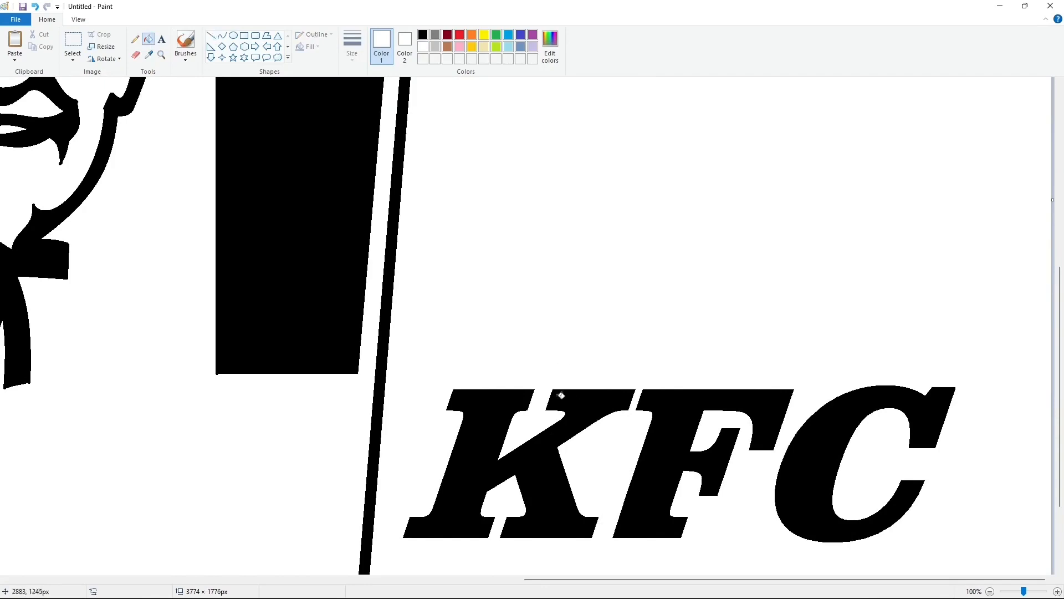
- Round off the base of the K's right leg with a white curve and fill the cut-off inner serif white
left_click(211, 35)
left_click(221, 35)
mouse_move(524, 501)
left_mouse_down()
mouse_move(578, 541)
mouse_move(530, 534)
left_mouse_up()
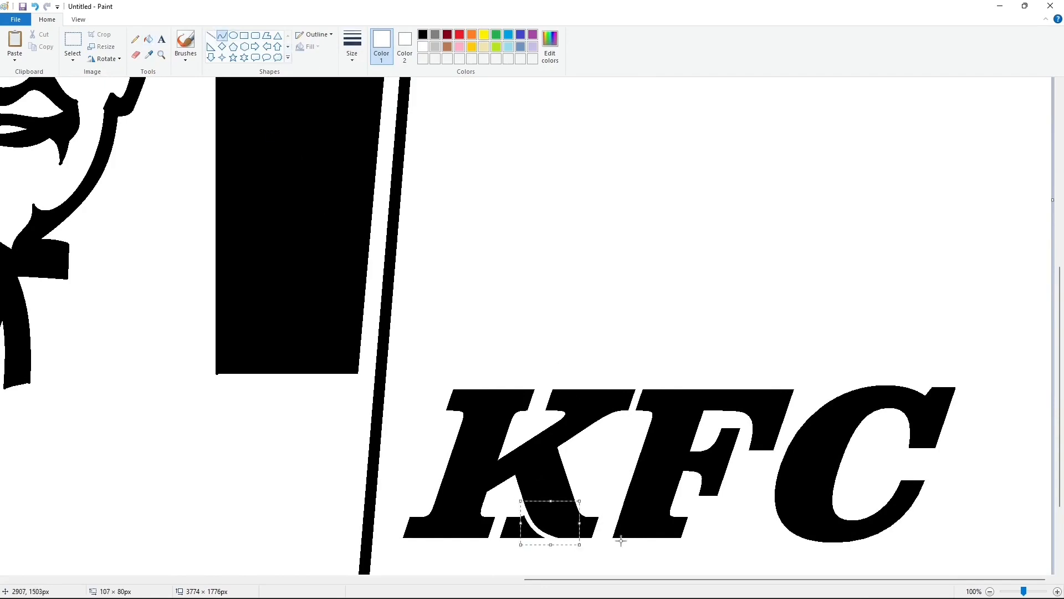
left_click(622, 539)
left_click(148, 43)
left_click(511, 524)
- Trim the outer edge of the K's left foot with a slanted white line
left_click(212, 37)
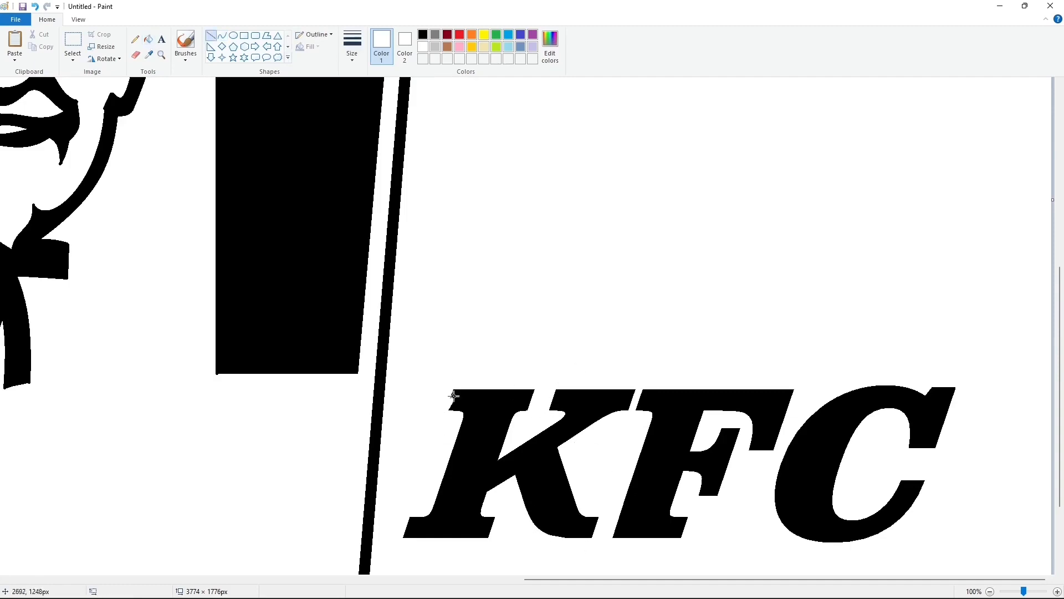
mouse_move(416, 502)
left_mouse_down()
mouse_move(397, 554)
mouse_move(409, 527)
left_mouse_up()
left_click(411, 509)
- Remove the serifs above and below the F's middle arm with white cutting lines and white fills
left_click_drag(690, 472, 739, 472)
left_click(148, 39)
left_click(723, 438)
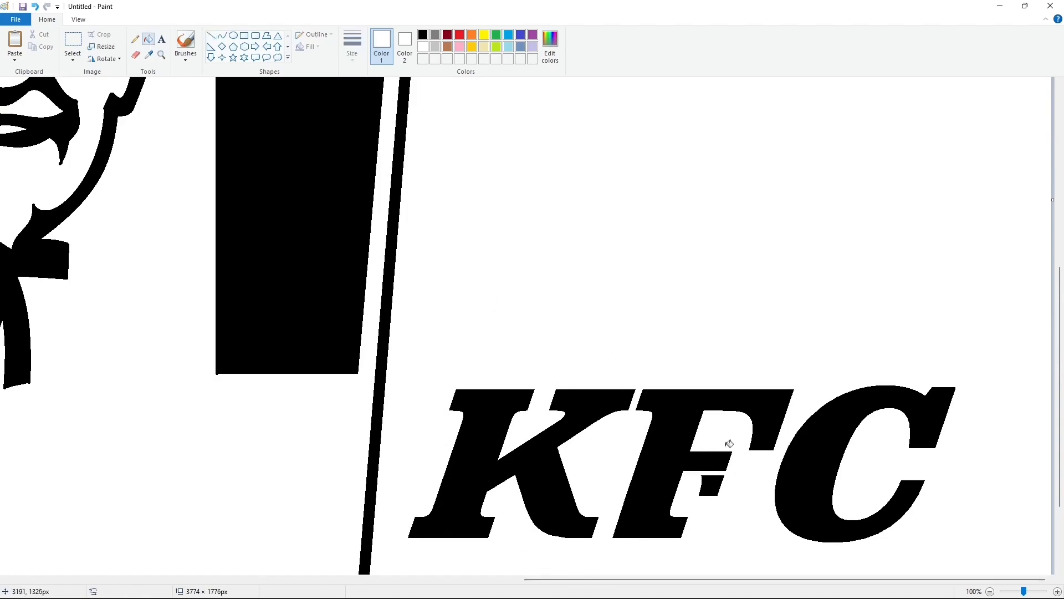
left_click(707, 483)
- Trim the right edge of the F's foot with a slanted white line
left_click(211, 35)
left_click(698, 555)
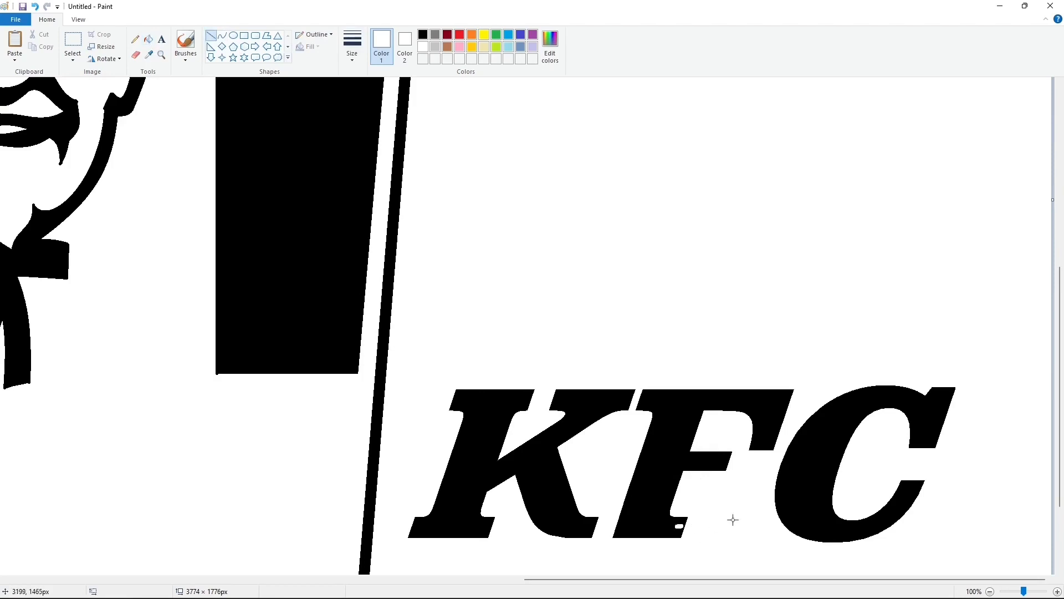
mouse_move(685, 507)
left_mouse_down()
mouse_move(670, 552)
mouse_move(684, 529)
left_mouse_up()
left_click(719, 535)
- Thicken the F's middle arm using a selected piece of it, and shorten the upper arm's downward tip with a white fill
left_click(73, 42)
left_click_drag(674, 446, 736, 497)
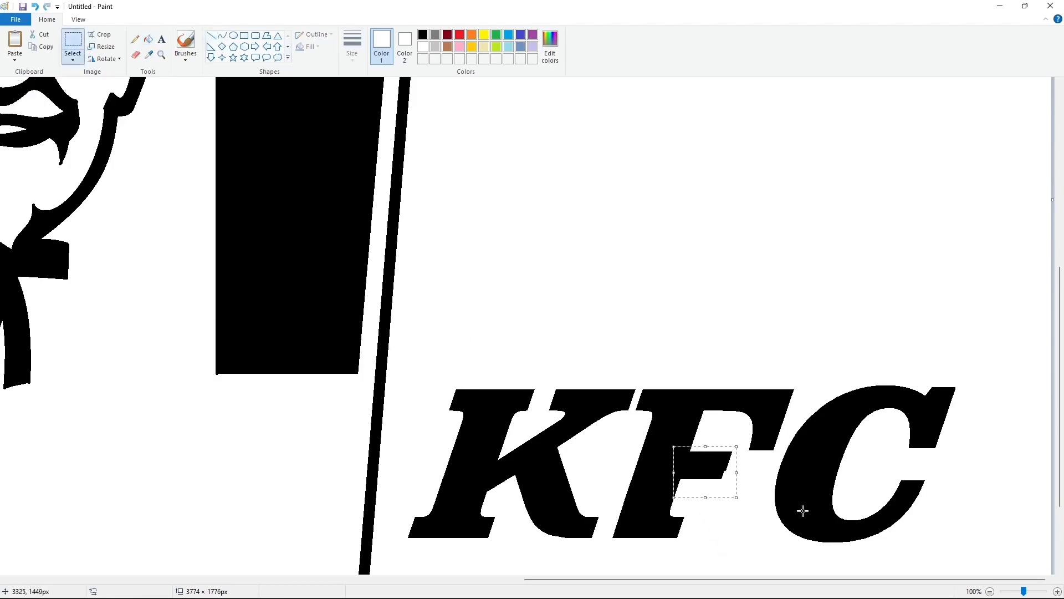
key("ctrl+z")
left_click(148, 39)
left_click(767, 443)
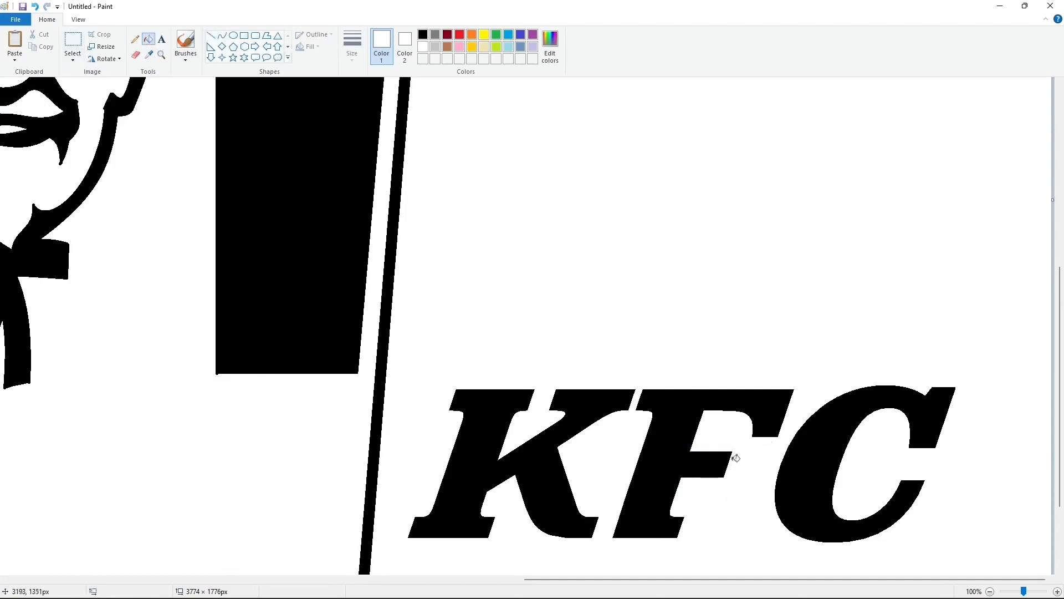
- Try to bridge the notch at the top of the C with a black line
left_click(72, 42)
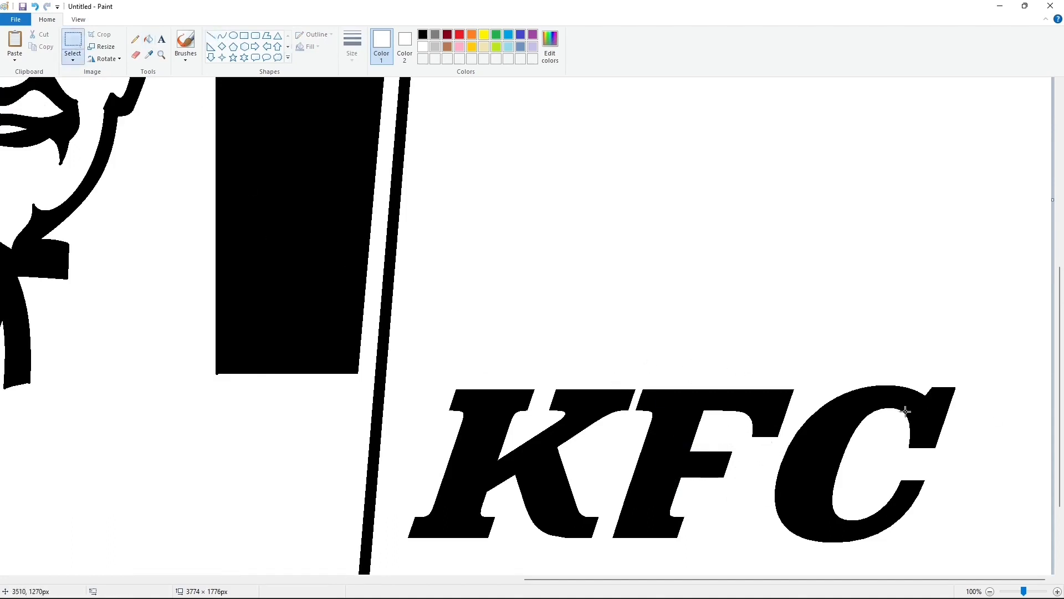
left_click(210, 35)
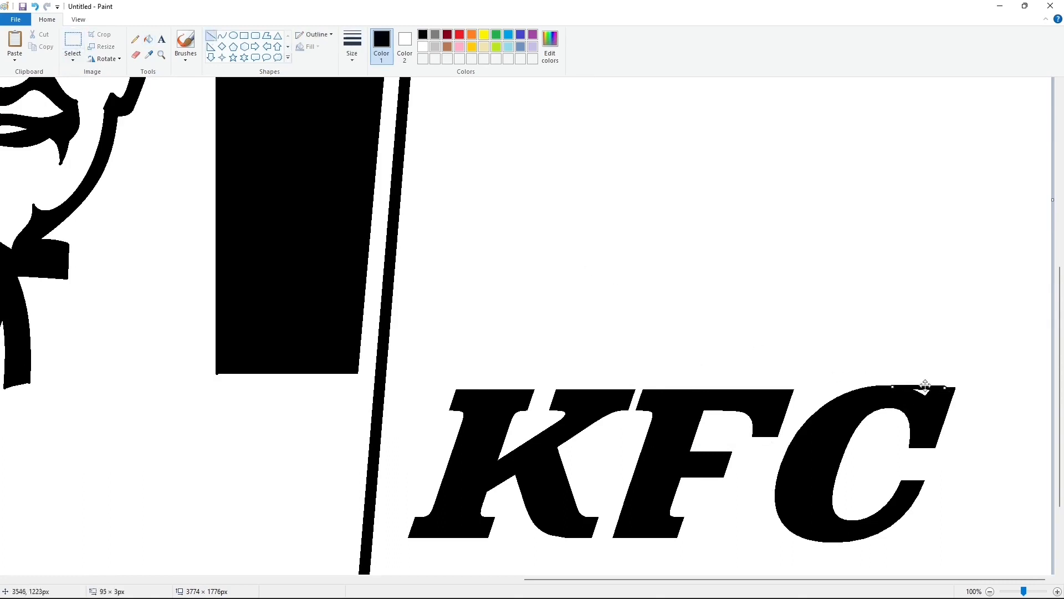
left_click_drag(942, 389, 886, 389)
left_click(312, 139)
- Place a copy of the C in the blank area above the lettering and fill the copied F fragment beside it white
left_click(73, 42)
left_click_drag(1011, 358, 752, 567)
key("ctrl+c")
key("ctrl+v")
left_click_drag(209, 195, 805, 233)
left_click(148, 39)
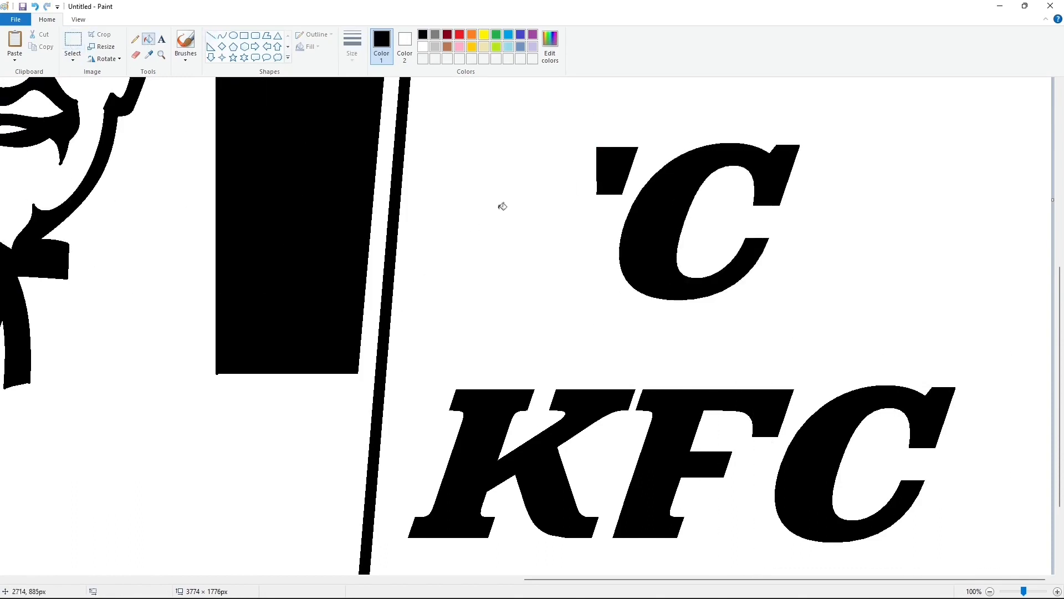
left_click(422, 49)
left_click(613, 172)
- Fill the original C in the KFC lettering with purple
left_click(73, 43)
left_click(530, 35)
left_click(148, 40)
left_click(799, 468)
- Overlay a copy of the black C on the purple C, shifted slightly left, and fill the spare C above white
left_click(79, 41)
left_click_drag(580, 106, 887, 348)
key("ctrl+c")
key("ctrl+v")
left_click_drag(101, 145, 832, 416)
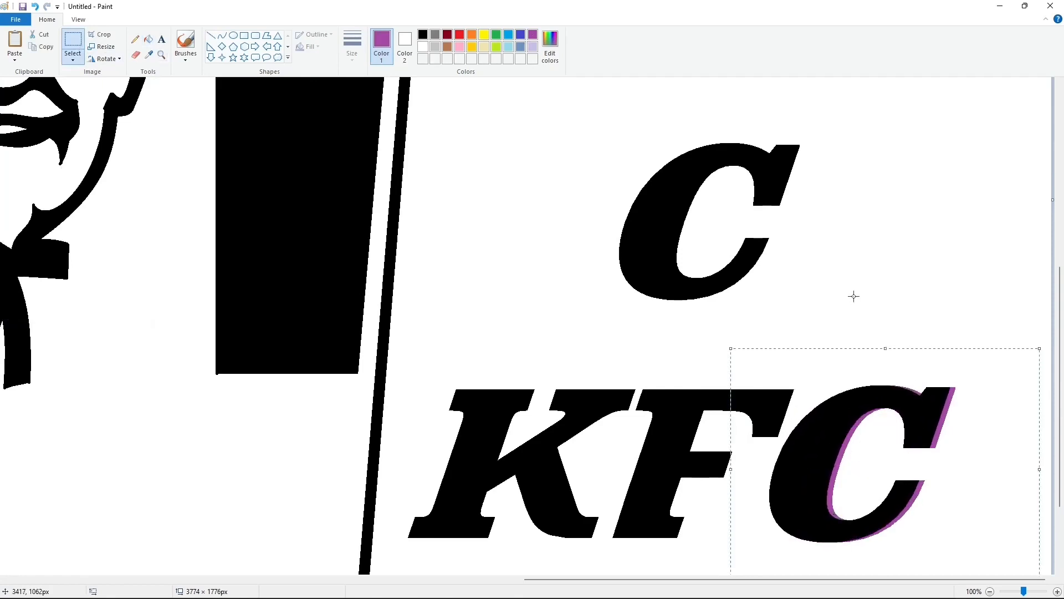
left_click(149, 39)
left_click(422, 47)
left_click(681, 218)
left_click(532, 35)
left_click(798, 468)
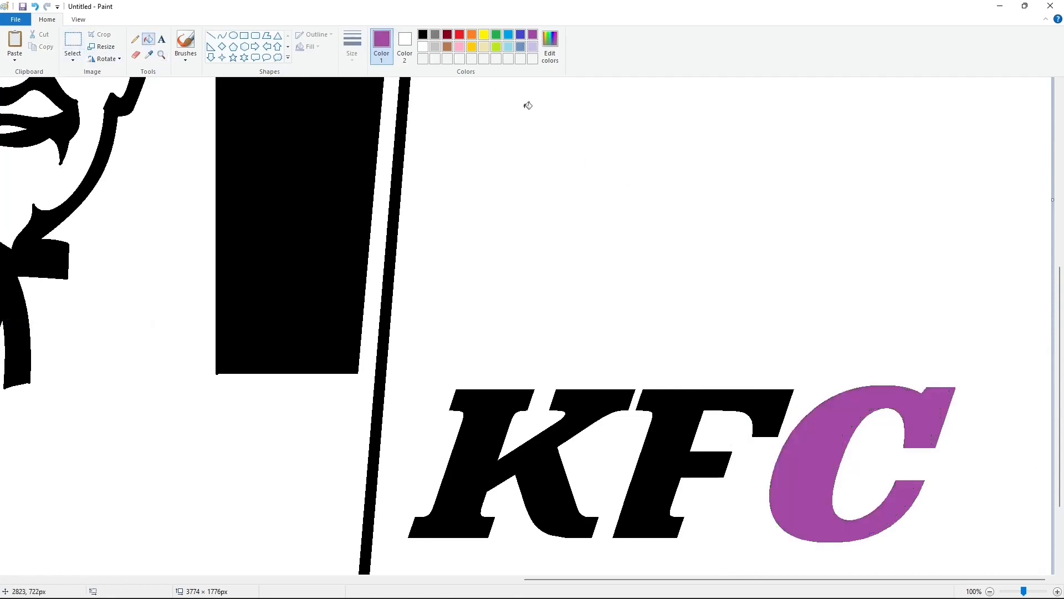
key("ctrl+z")
- Fill the purple remnants around the edges of the C white to leave a thinner black letter
left_click(424, 48)
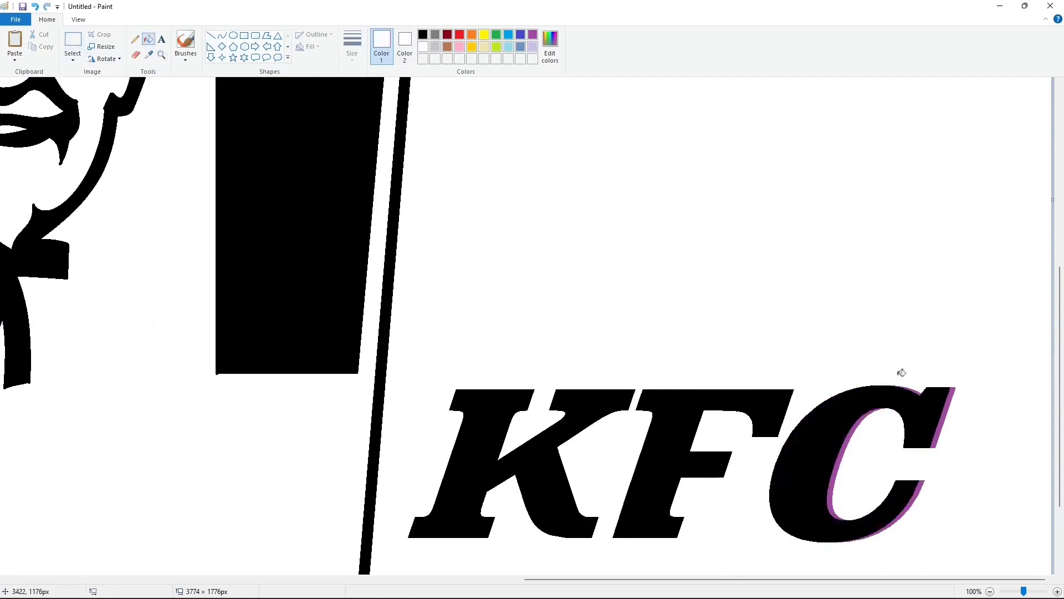
left_click(941, 422)
left_click(913, 498)
left_click(838, 463)
left_click(918, 392)
- Copy the finished KFC lettering and fill its original letters white
left_click(77, 46)
mouse_move(992, 339)
left_mouse_down()
mouse_move(450, 550)
mouse_move(399, 549)
left_mouse_up()
key("Escape")
left_click(149, 40)
left_click(466, 471)
left_click(662, 421)
left_click(798, 482)
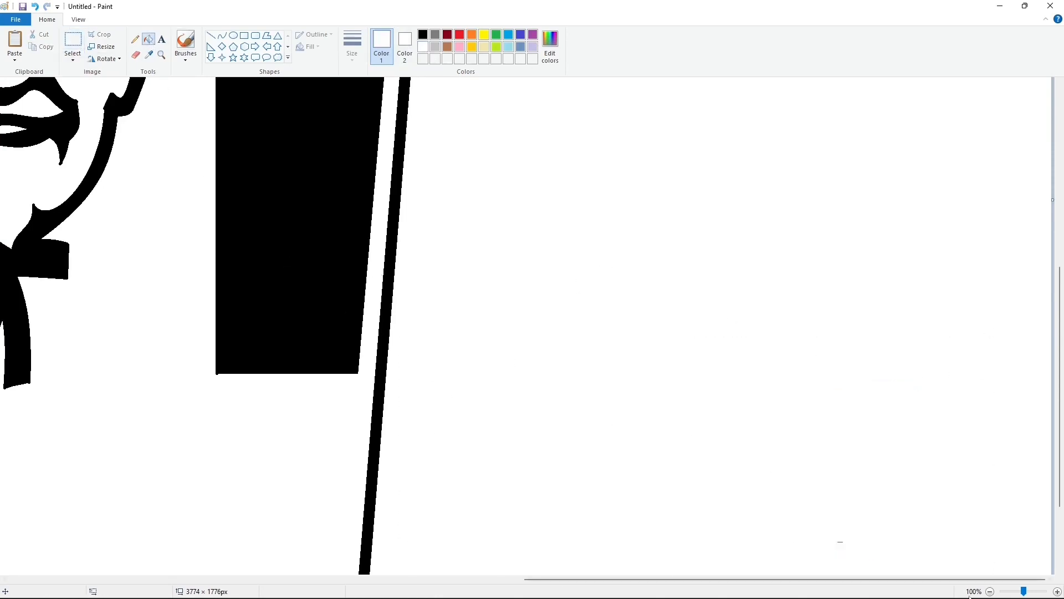
- Erase the stray remnant of the old lettering and paste the KFC copy beneath the bow tie inside the bucket outline
left_click(135, 54)
left_click(990, 591)
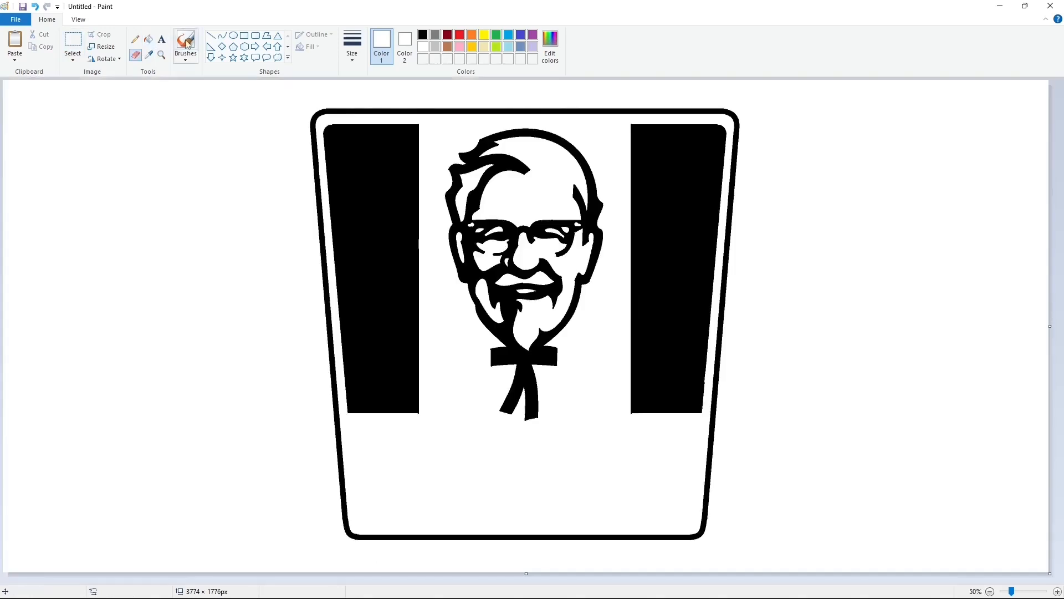
key("ctrl+v")
left_click_drag(113, 129, 491, 462)
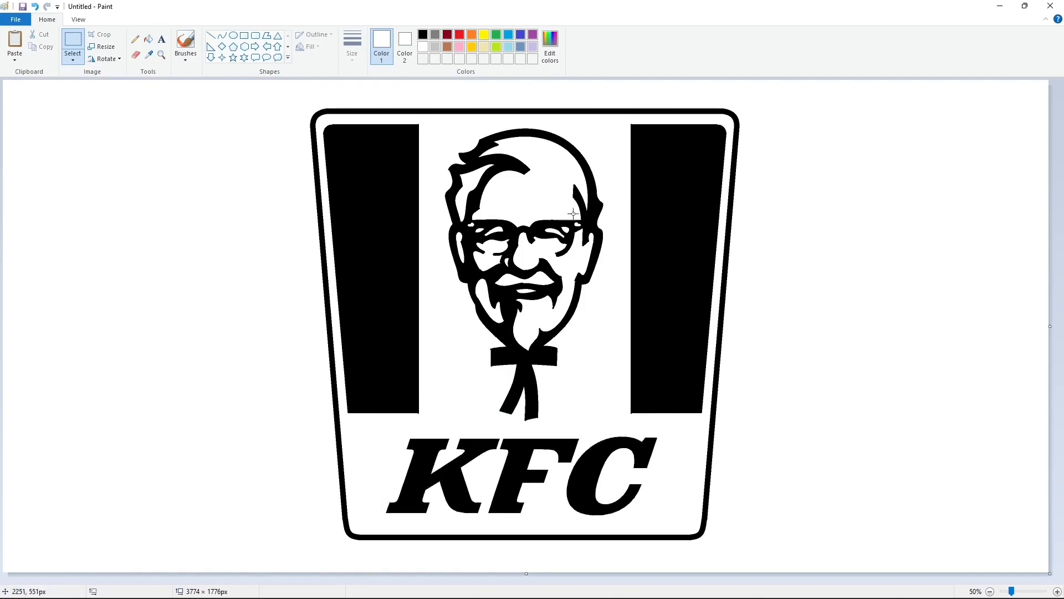
- Fill the portrait, the KFC letters and the bucket outline with a custom near-black, about RGB 26, 26, 26
left_click(423, 34)
left_click(549, 46)
left_click_drag(649, 330, 643, 326)
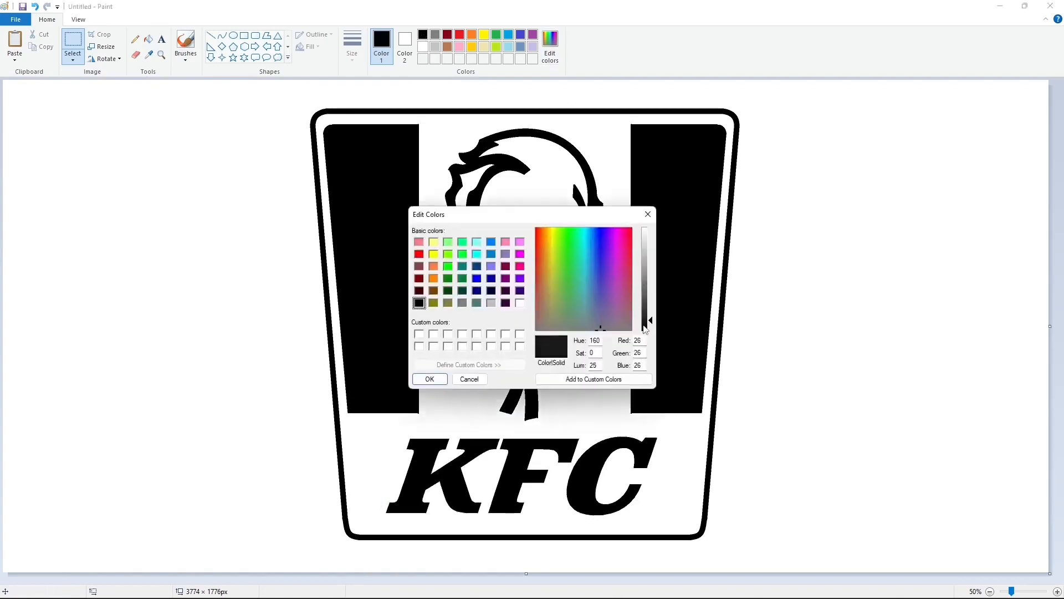
left_click(430, 378)
left_click(149, 40)
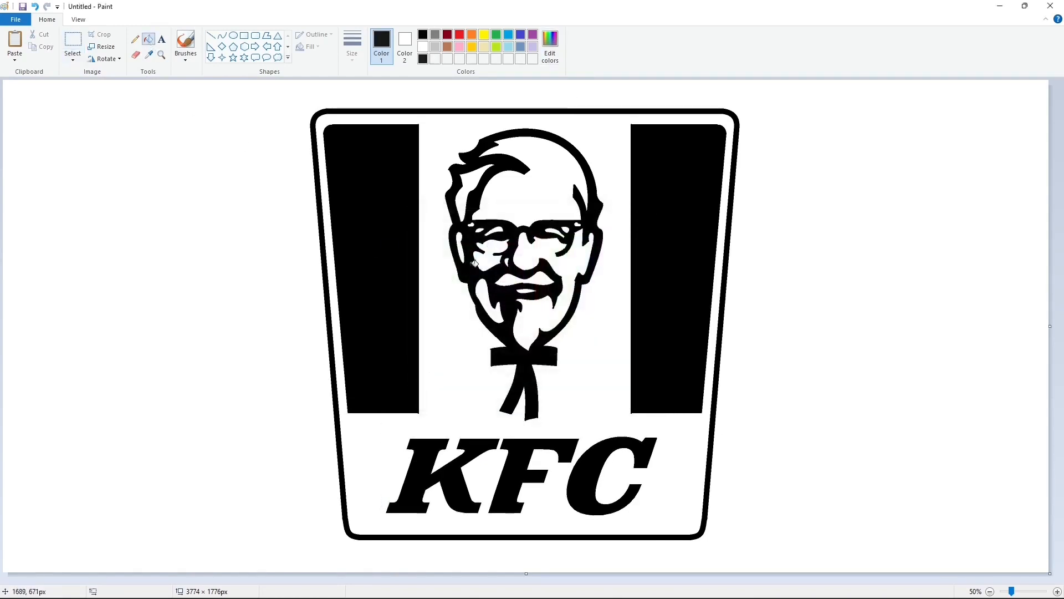
left_click(608, 452)
left_click(563, 446)
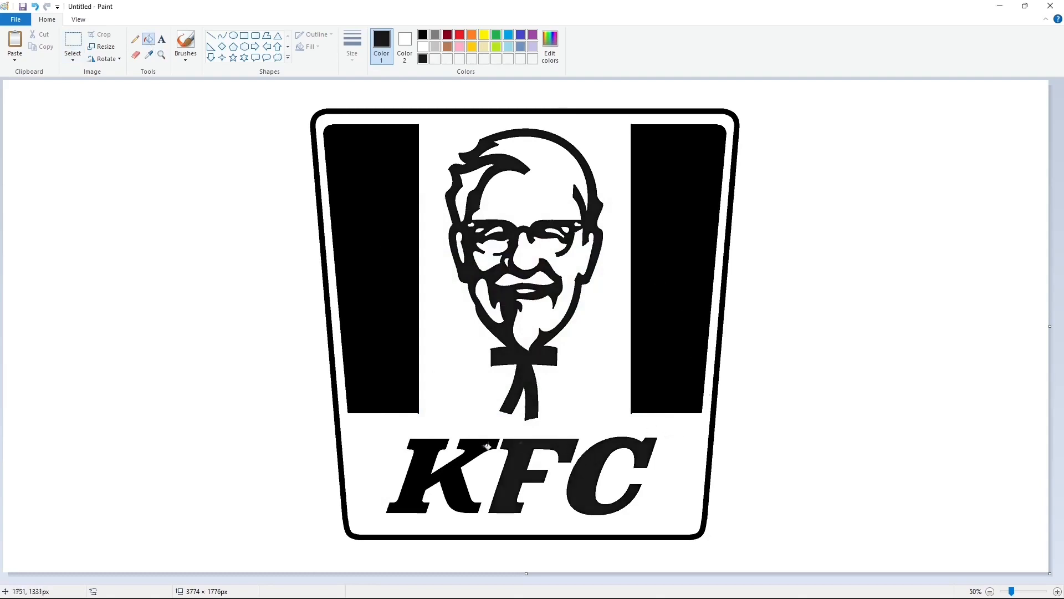
left_click(475, 448)
left_click(585, 533)
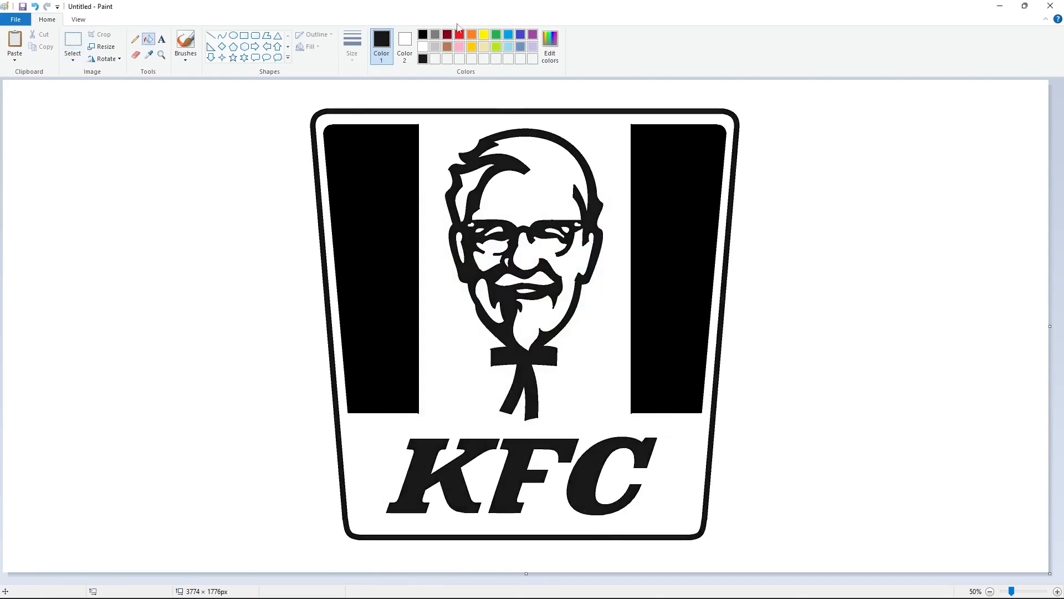
- Fill both side stripes of the bucket with red
left_click(460, 35)
left_click(405, 238)
left_click(655, 250)
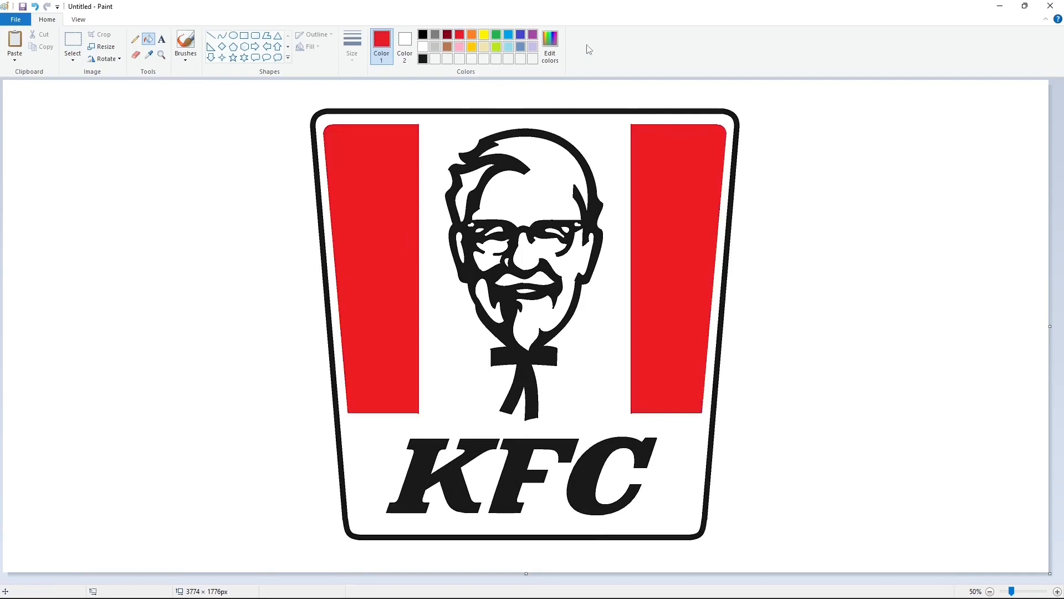